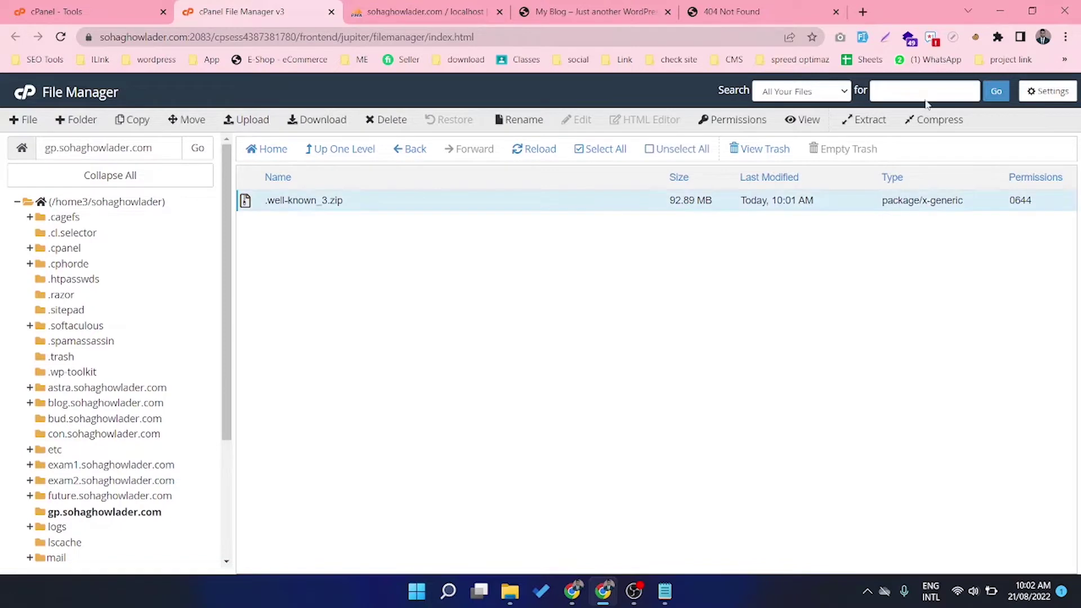
# Extract .well-known_3.zip into the /gp.sohaghowlader.com directory and dismiss the extraction results.
pyautogui.click(866, 125)
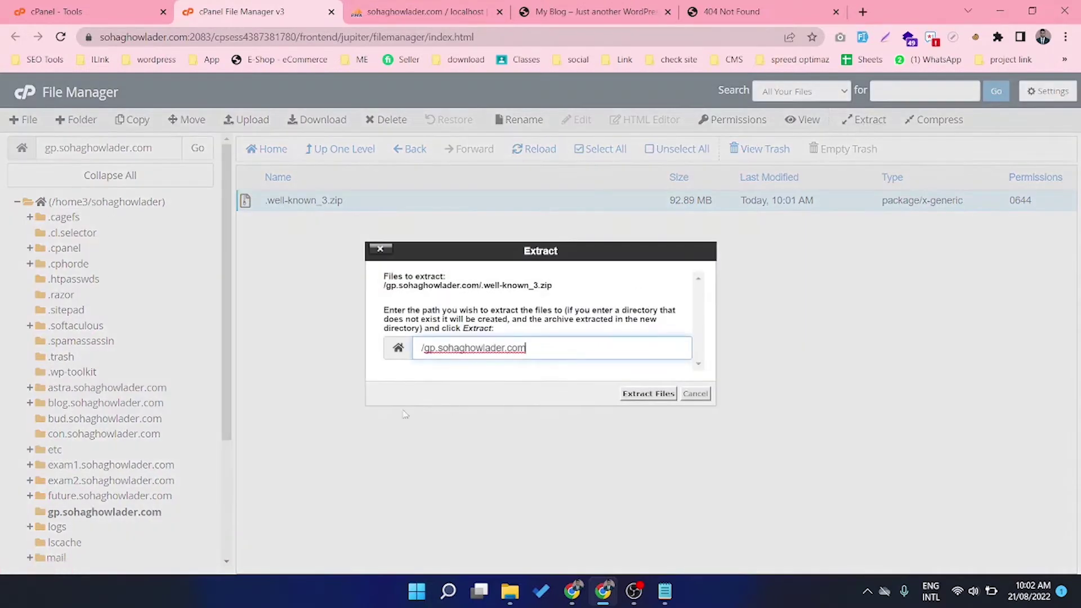
pyautogui.click(647, 394)
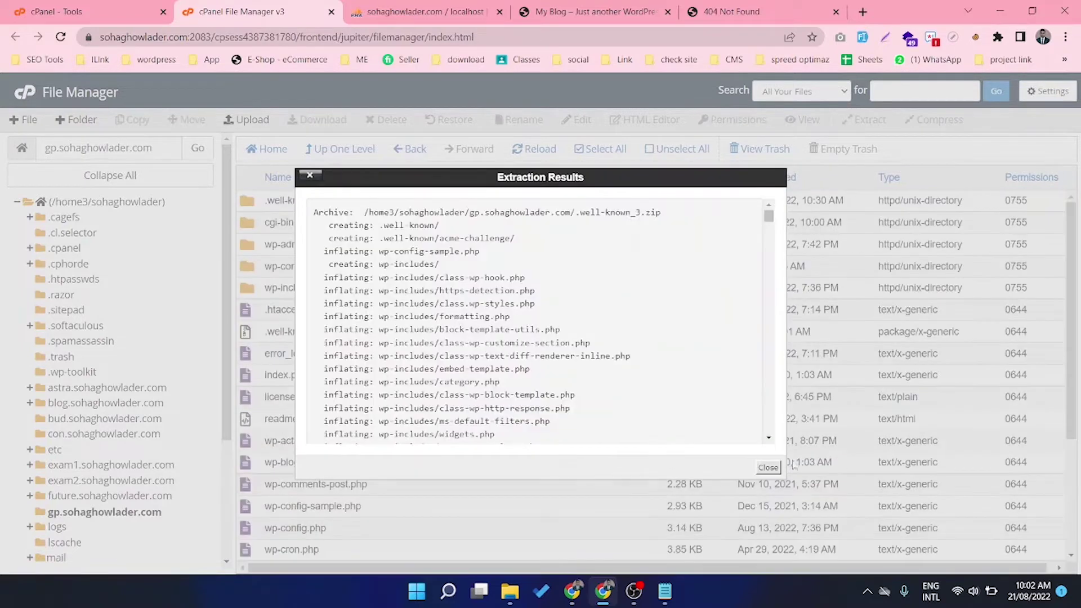
pyautogui.click(768, 467)
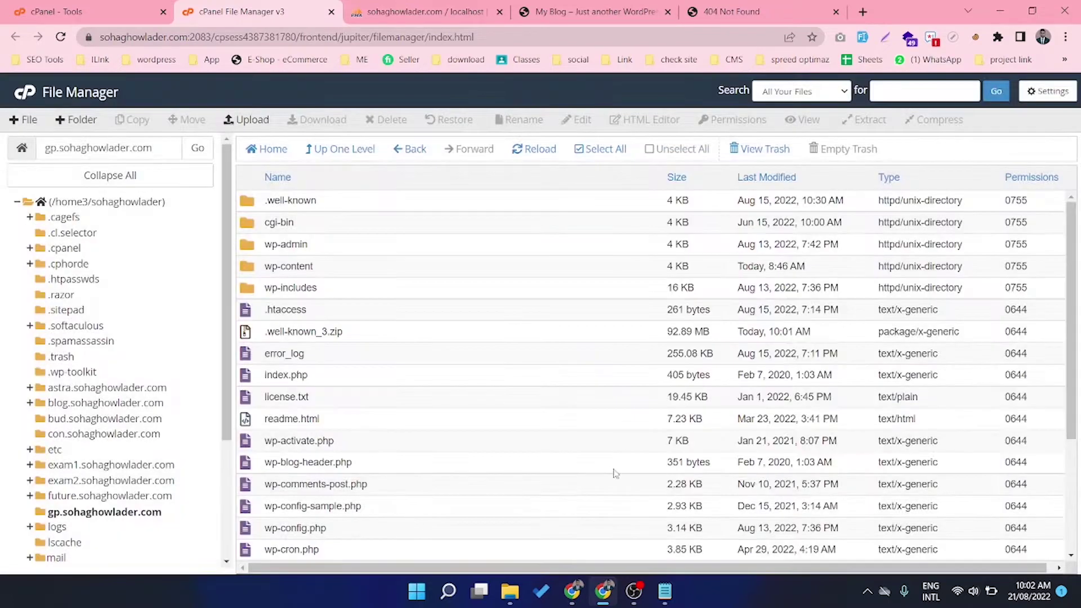
# Move the .well-known_3.zip archive in the gp.sohaghowlader.com folder to the trash.
pyautogui.click(308, 332)
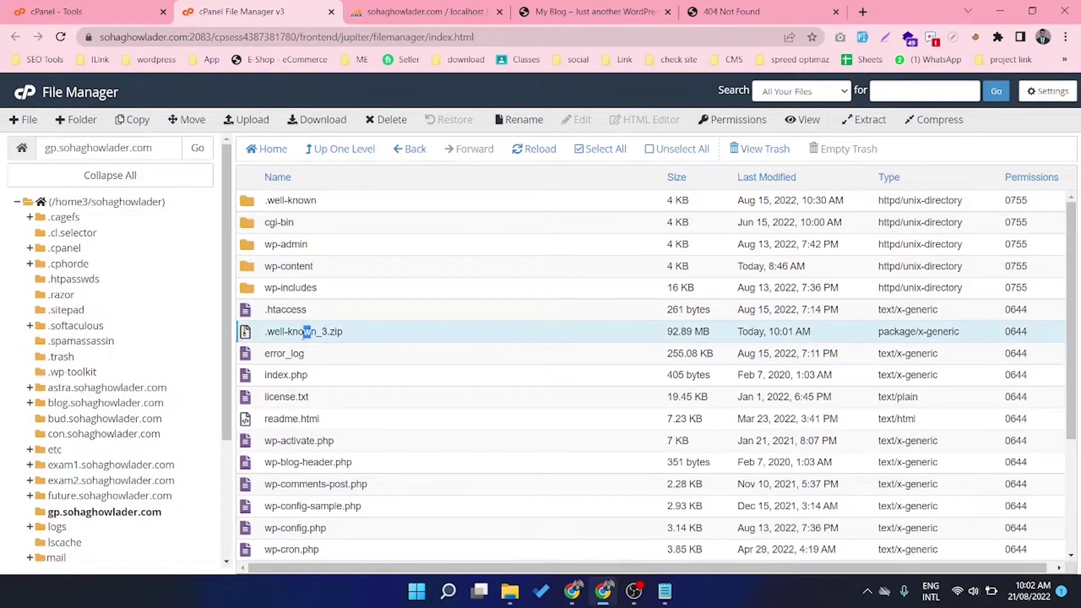
pyautogui.click(386, 121)
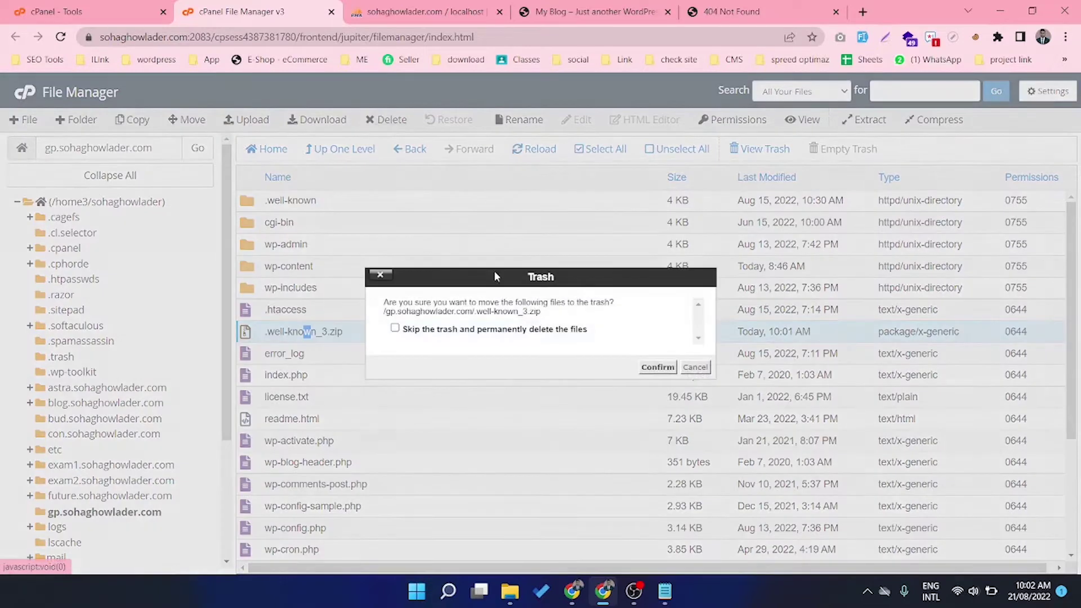
pyautogui.click(656, 367)
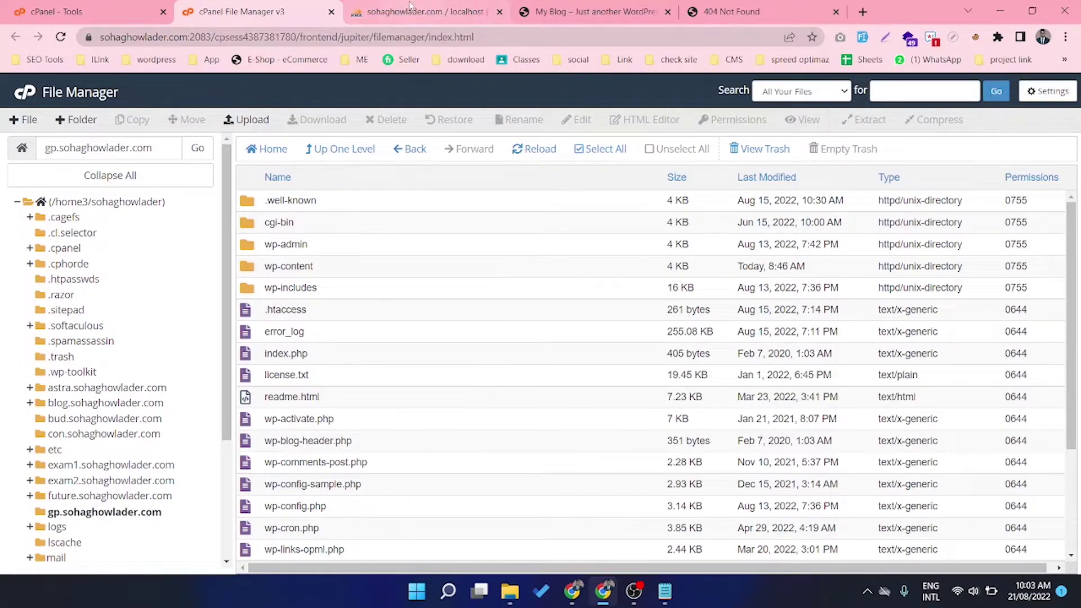
# Switch to phpMyAdmin and import the file sohaghowlader_w344 (1).sql from Downloads into the sohaghowlader_bdnew database.
pyautogui.click(465, 7)
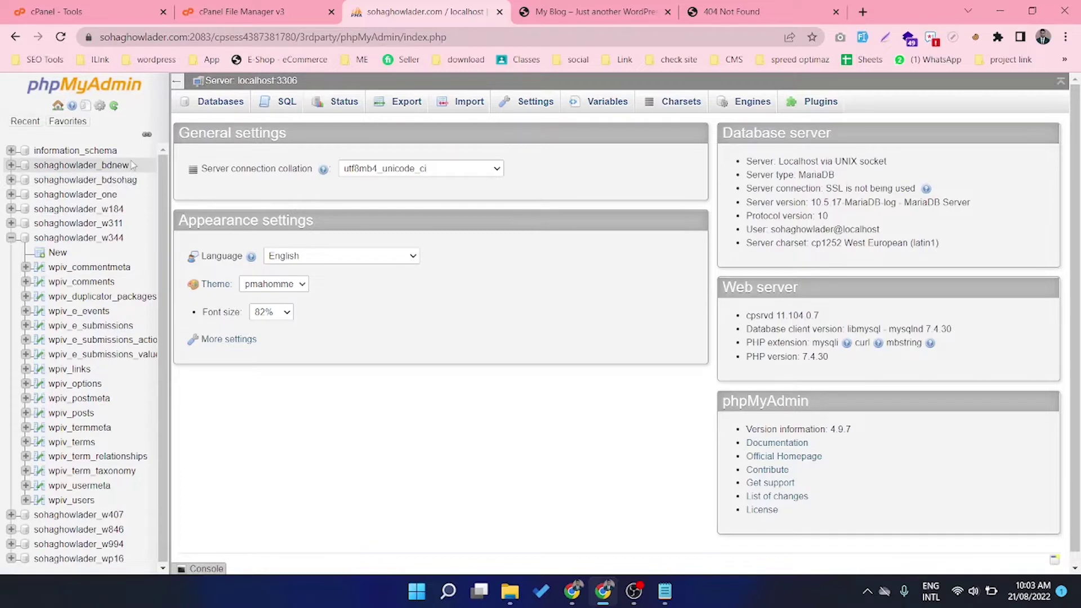
pyautogui.click(61, 37)
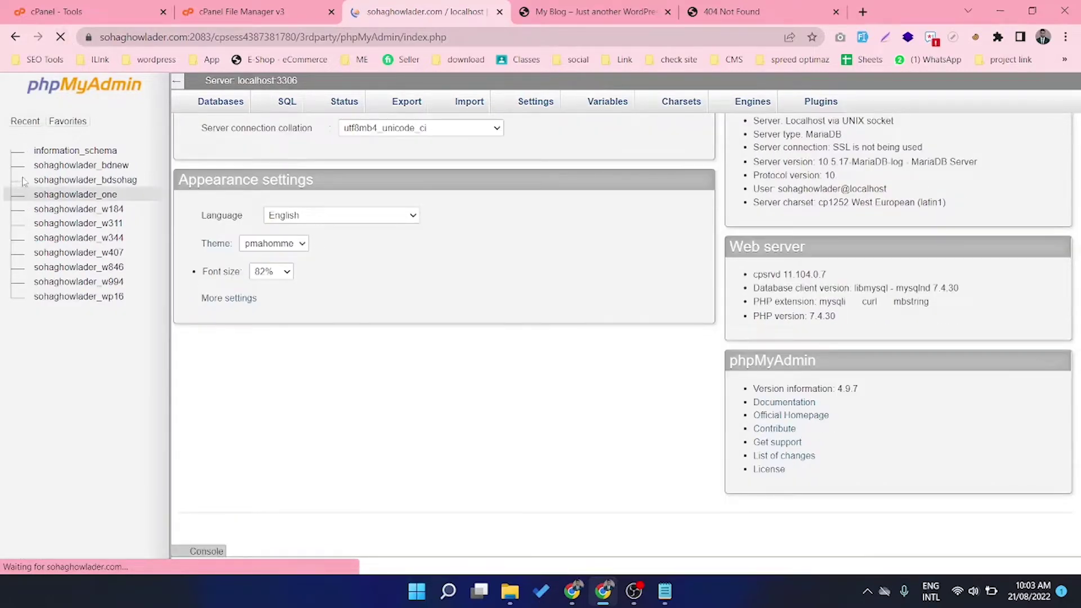
pyautogui.click(72, 164)
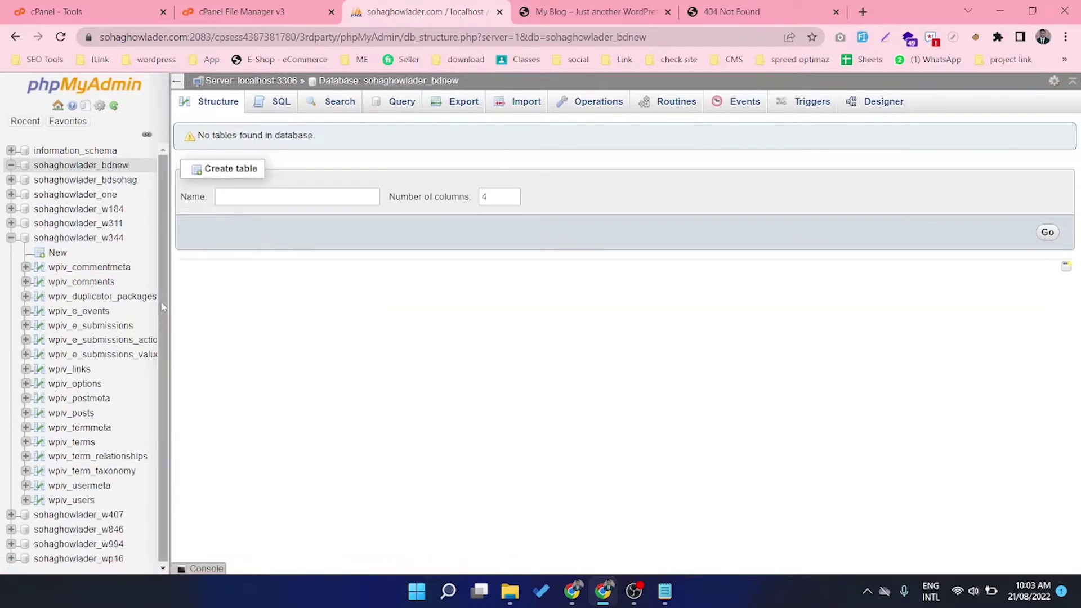
pyautogui.click(515, 108)
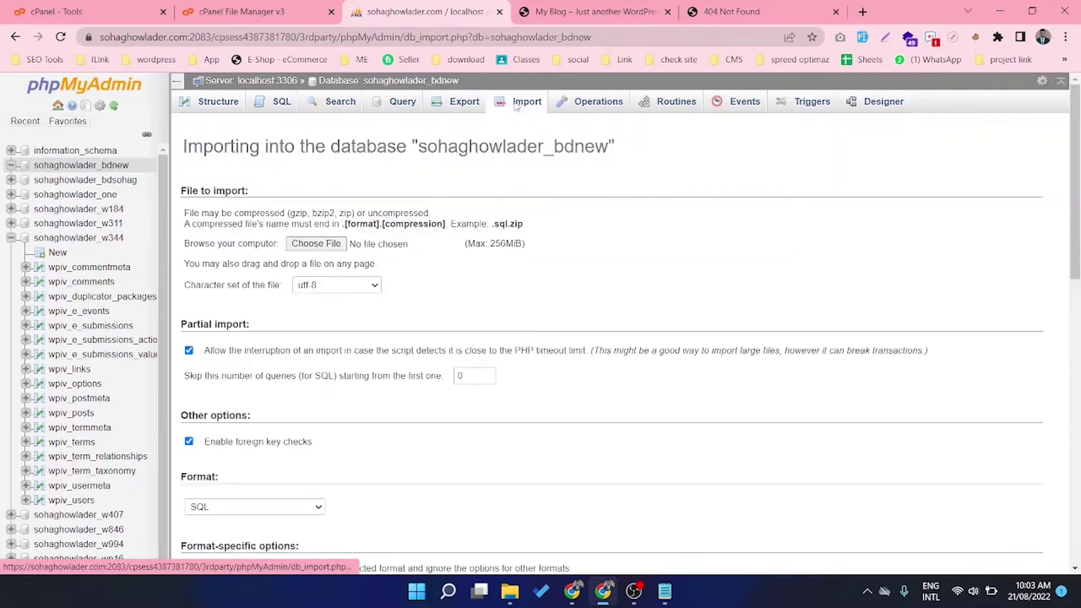
pyautogui.click(316, 244)
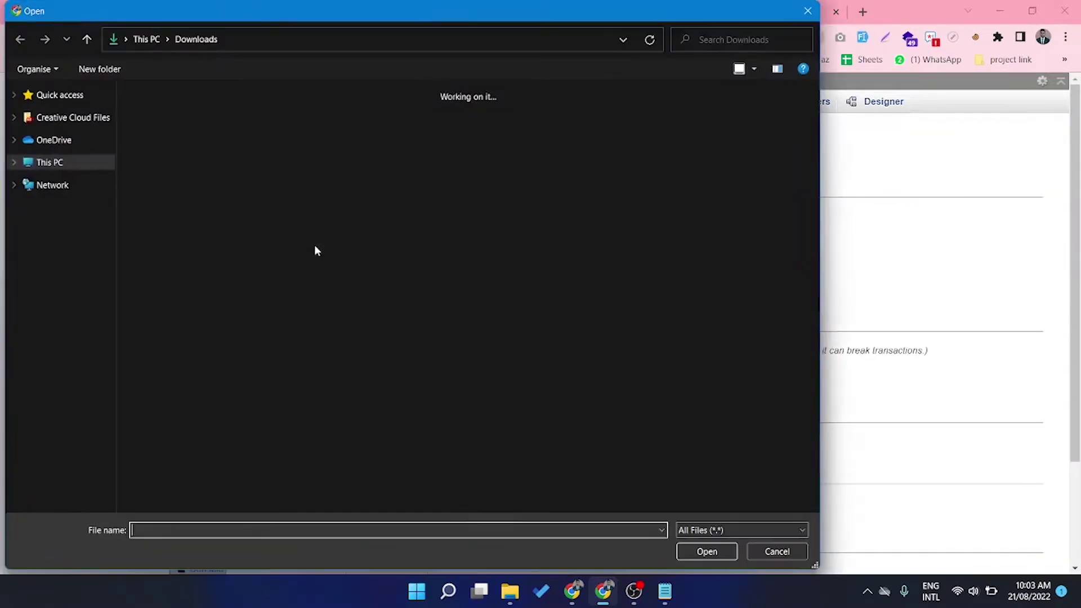
pyautogui.click(197, 205)
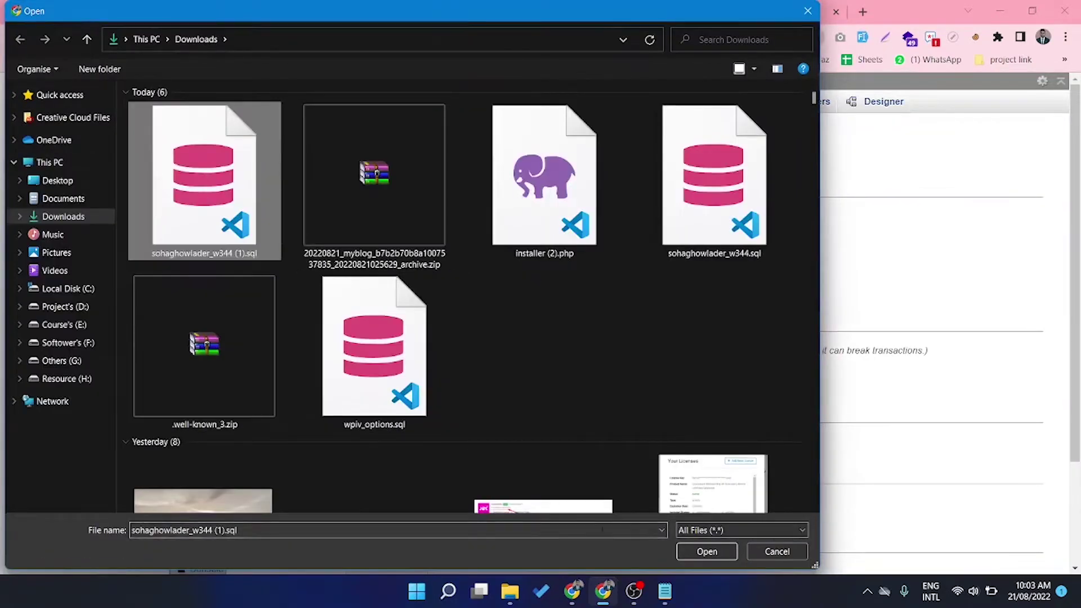
pyautogui.click(708, 552)
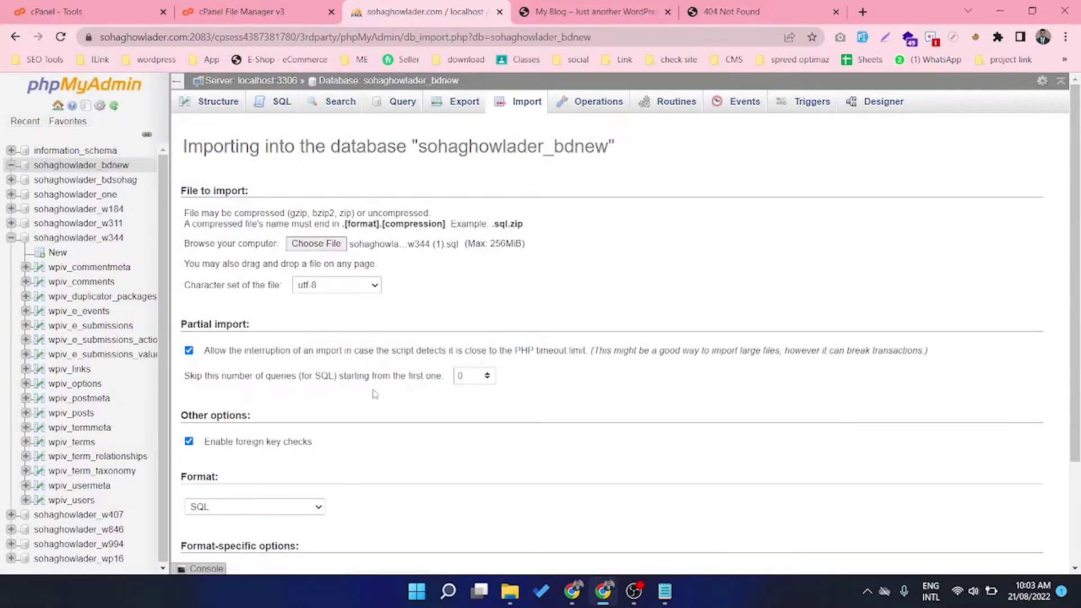
pyautogui.scroll(-2, 375, 394)
pyautogui.click(205, 515)
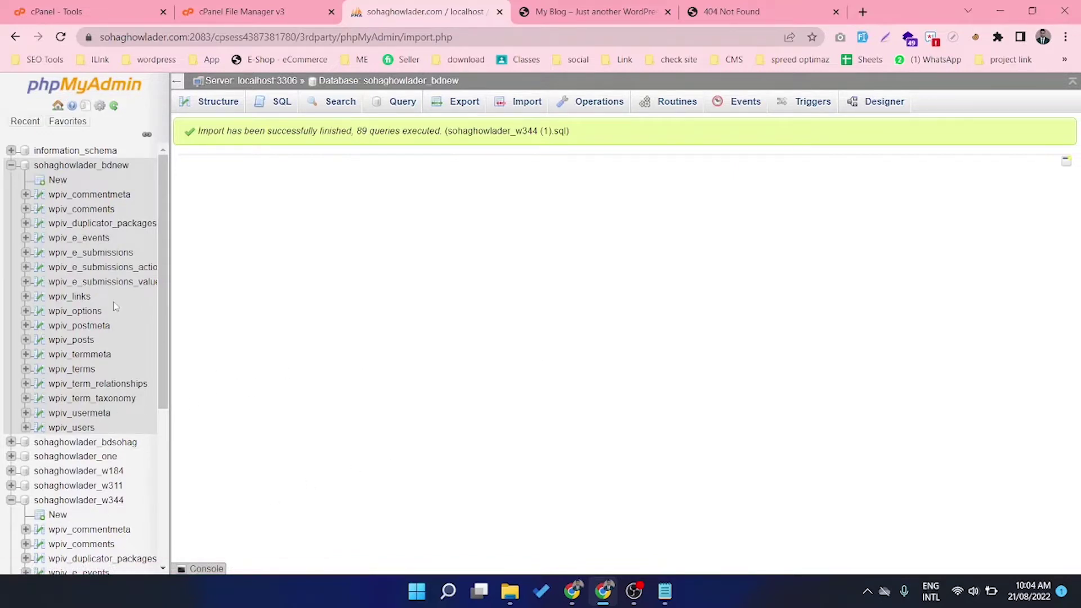
# Look over the tables of the sohaghowlader_bdnew database and open the rows of its wpiv_options table.
pyautogui.click(81, 166)
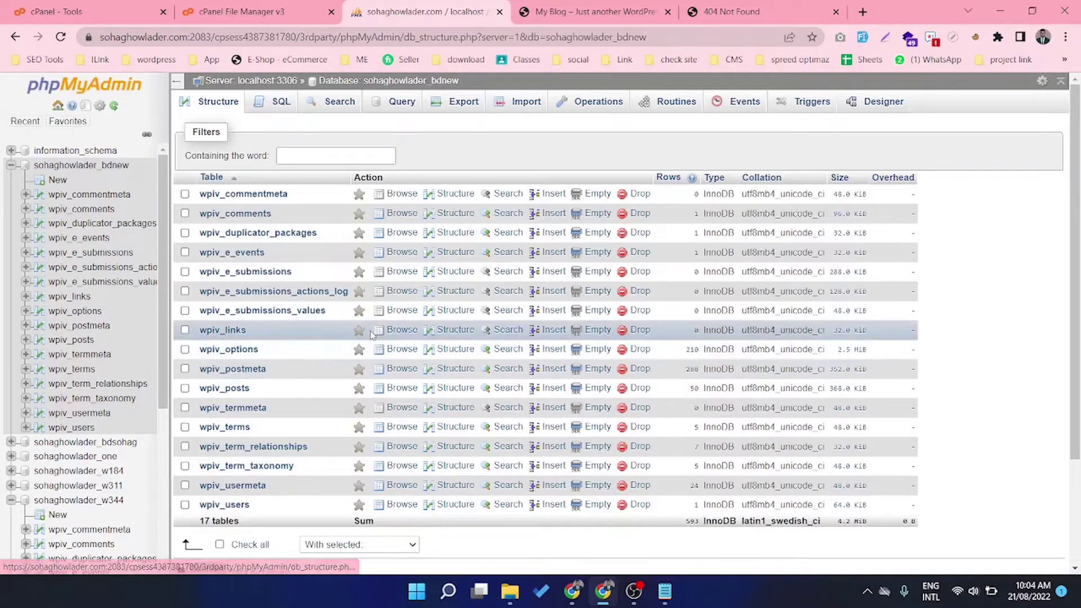
pyautogui.scroll(-3, 347, 378)
pyautogui.scroll(1, 340, 383)
pyautogui.scroll(2, 340, 383)
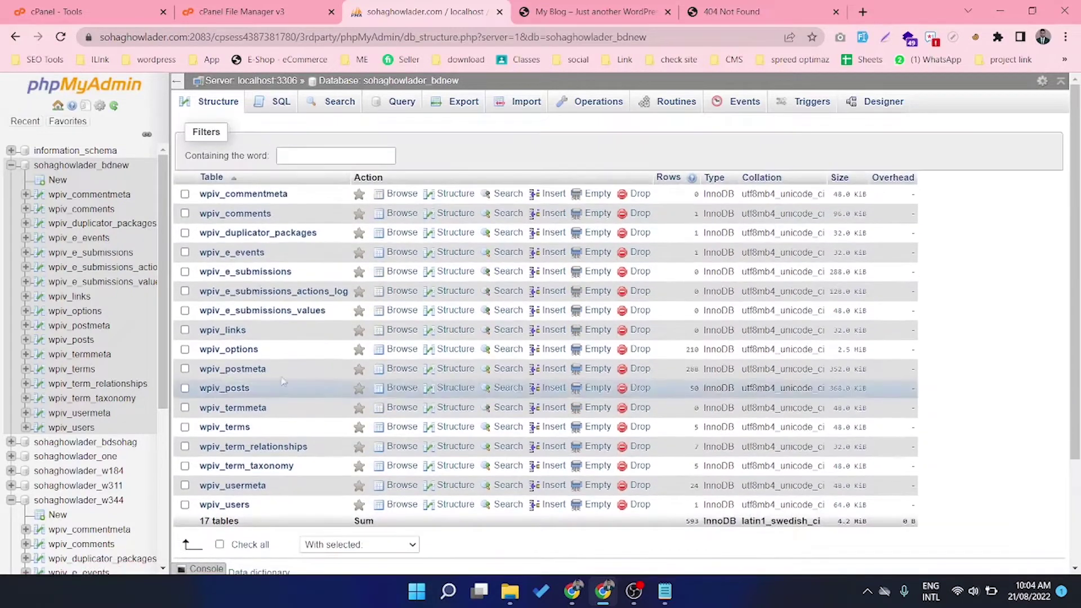
pyautogui.click(247, 350)
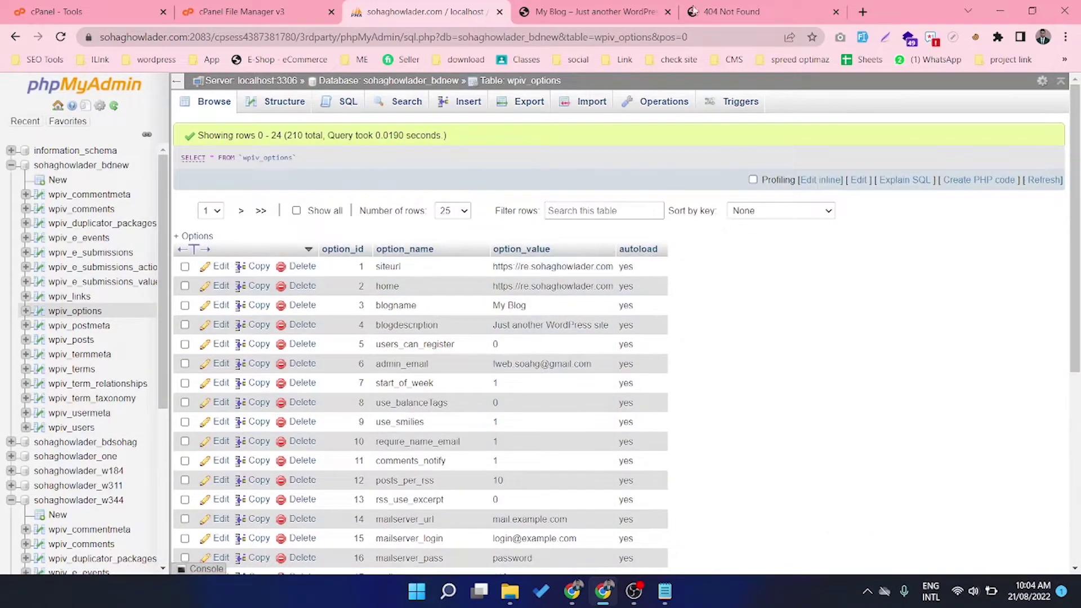
pyautogui.click(591, 13)
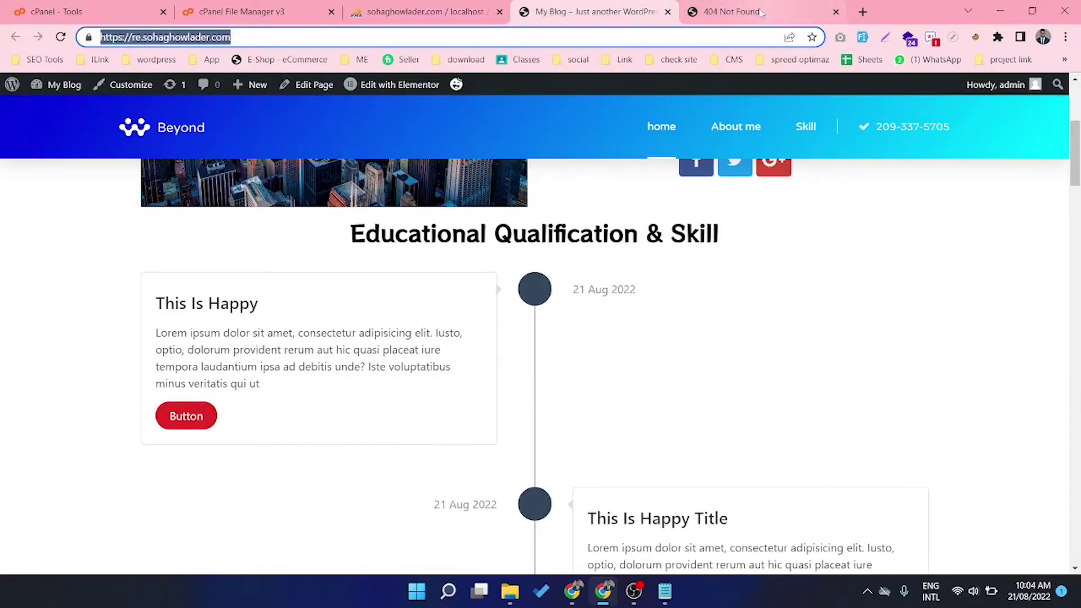
pyautogui.click(731, 11)
pyautogui.click(232, 39)
pyautogui.hotkey('ctrl', 'c')
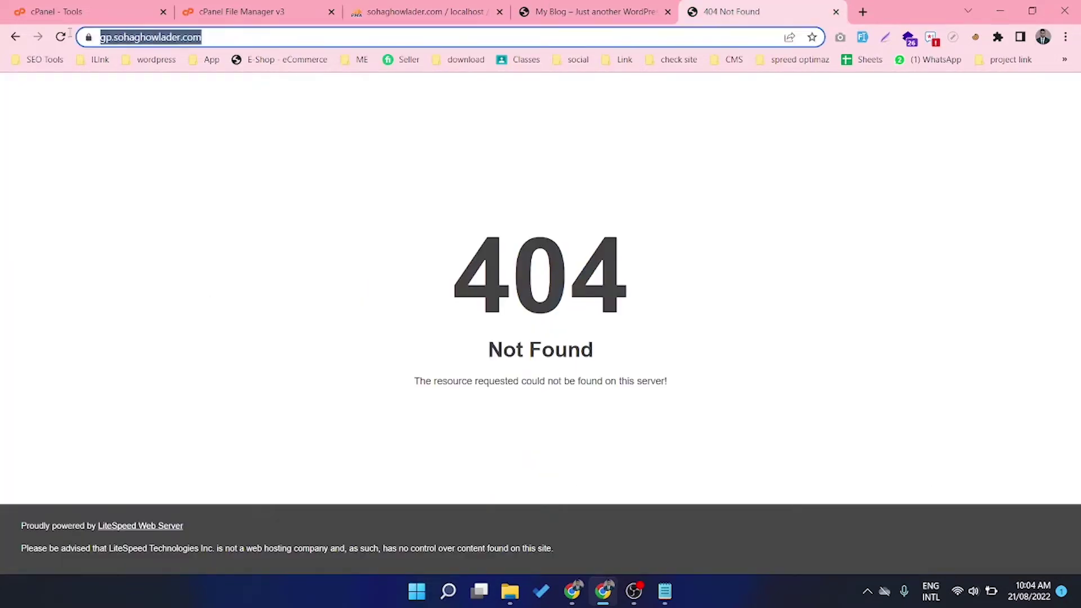
pyautogui.click(593, 12)
pyautogui.click(405, 12)
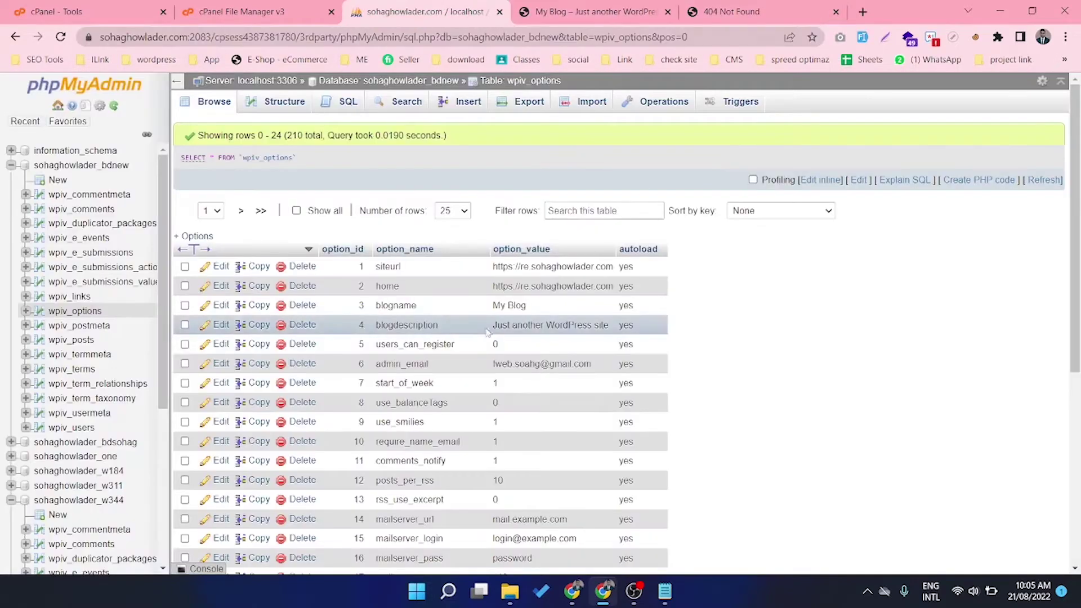
pyautogui.doubleClick(553, 274)
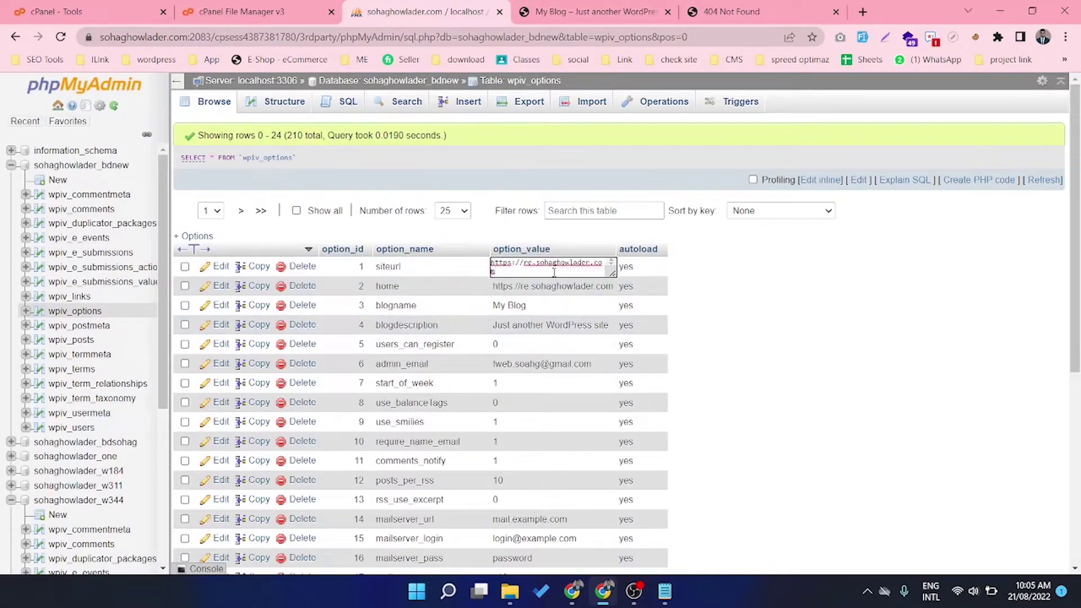
pyautogui.hotkey('ctrl', 'a')
pyautogui.hotkey('ctrl', 'v')
pyautogui.click(730, 288)
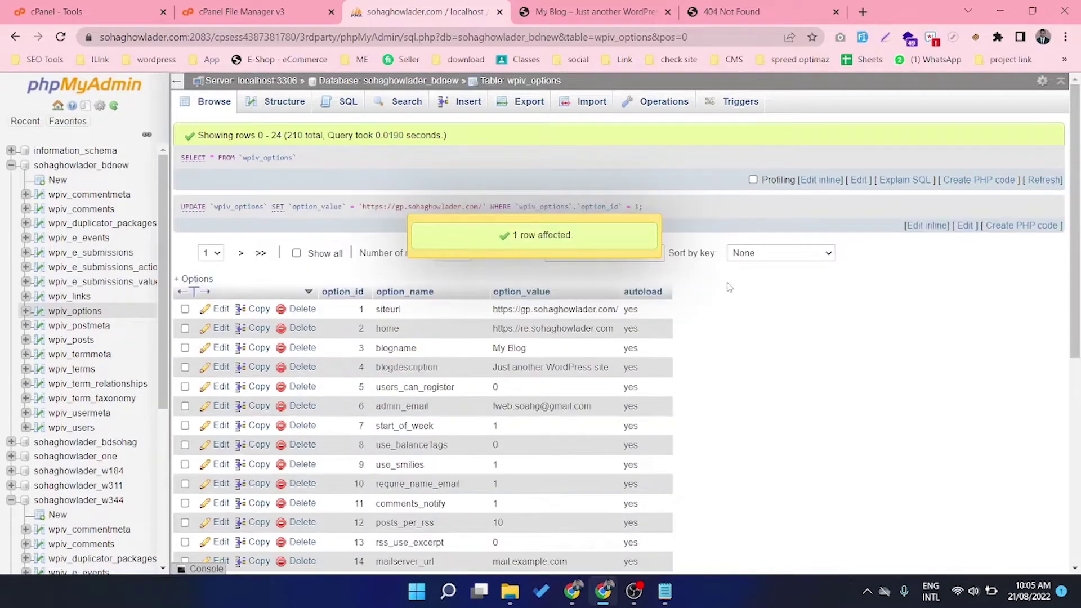
pyautogui.doubleClick(552, 329)
pyautogui.hotkey('ctrl', 'a')
pyautogui.hotkey('ctrl', 'v')
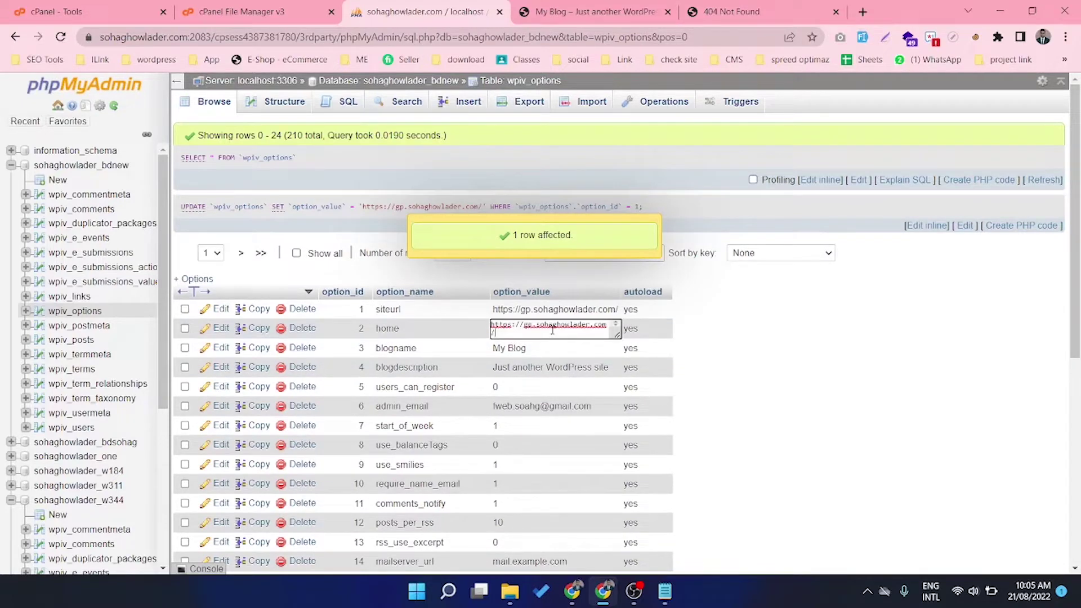
pyautogui.click(758, 364)
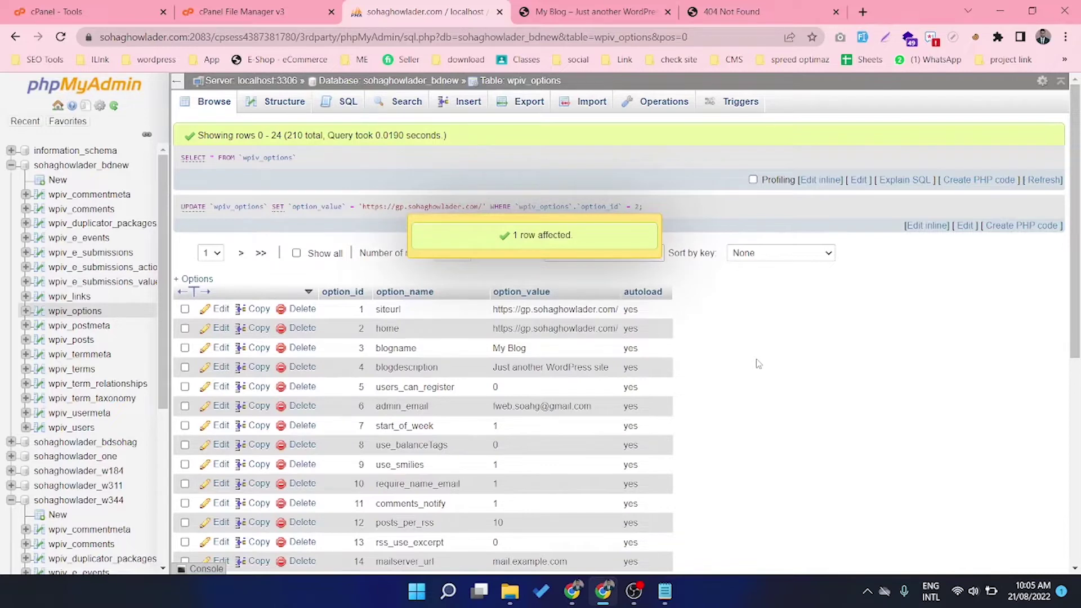
# Load gp.sohaghowlader.com again and look through the migrated home page.
pyautogui.click(746, 11)
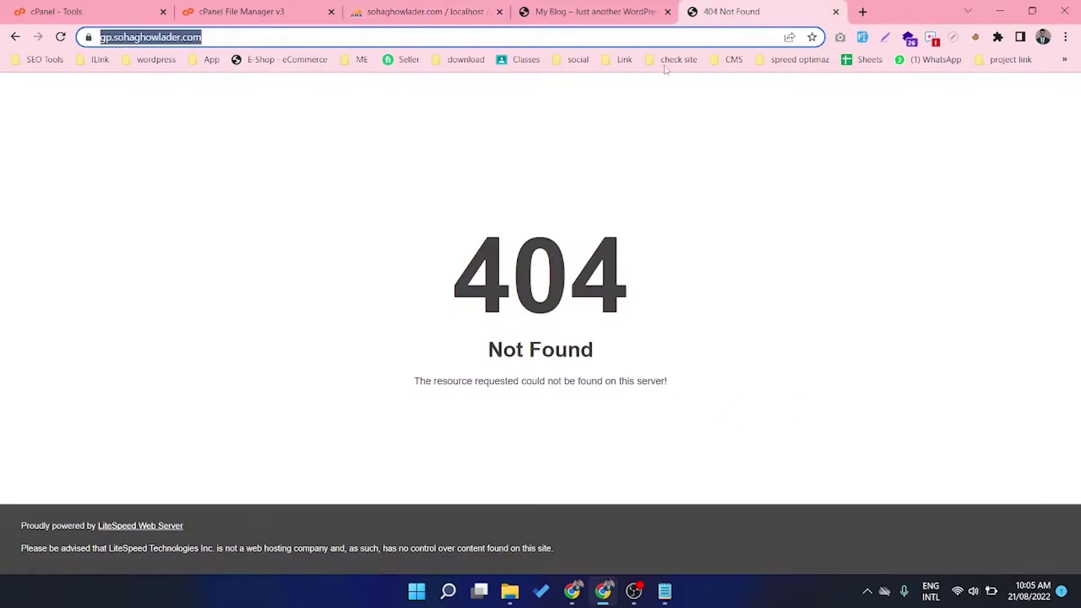
pyautogui.press('End')
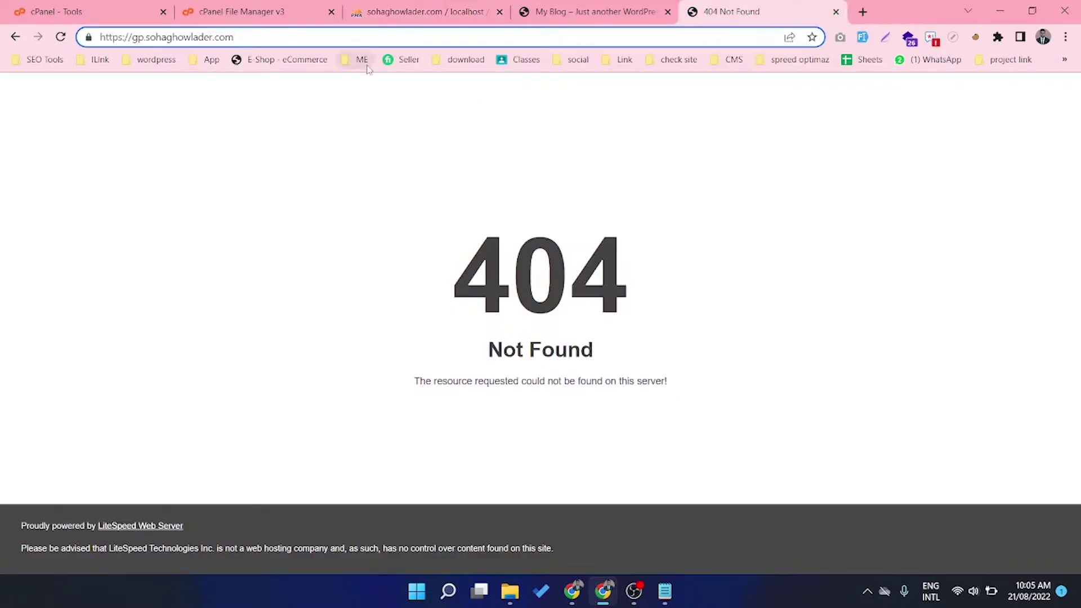
pyautogui.press('Return')
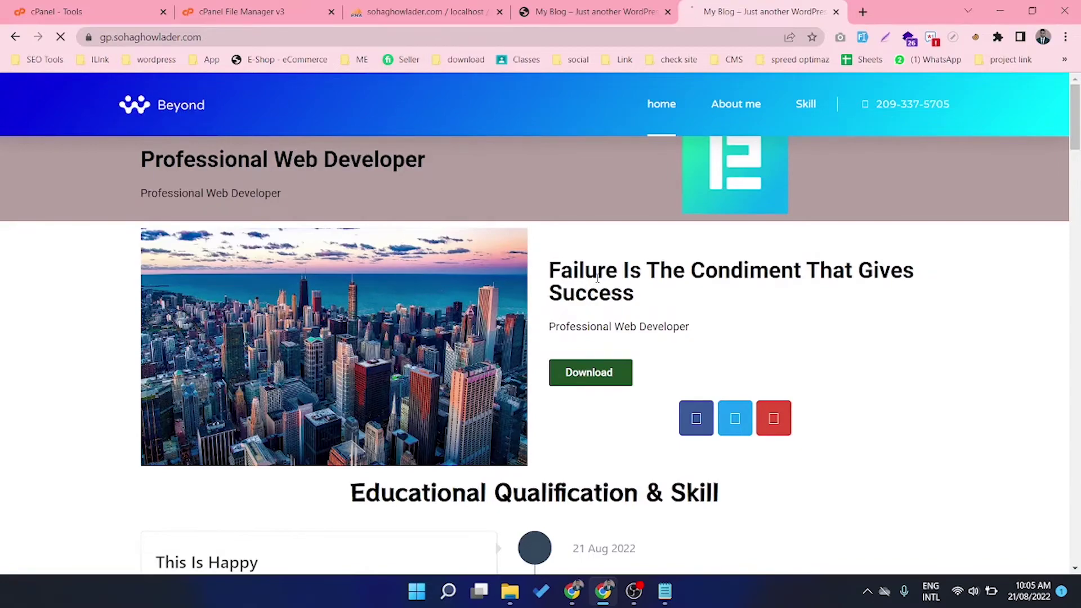
pyautogui.scroll(-15, 597, 277)
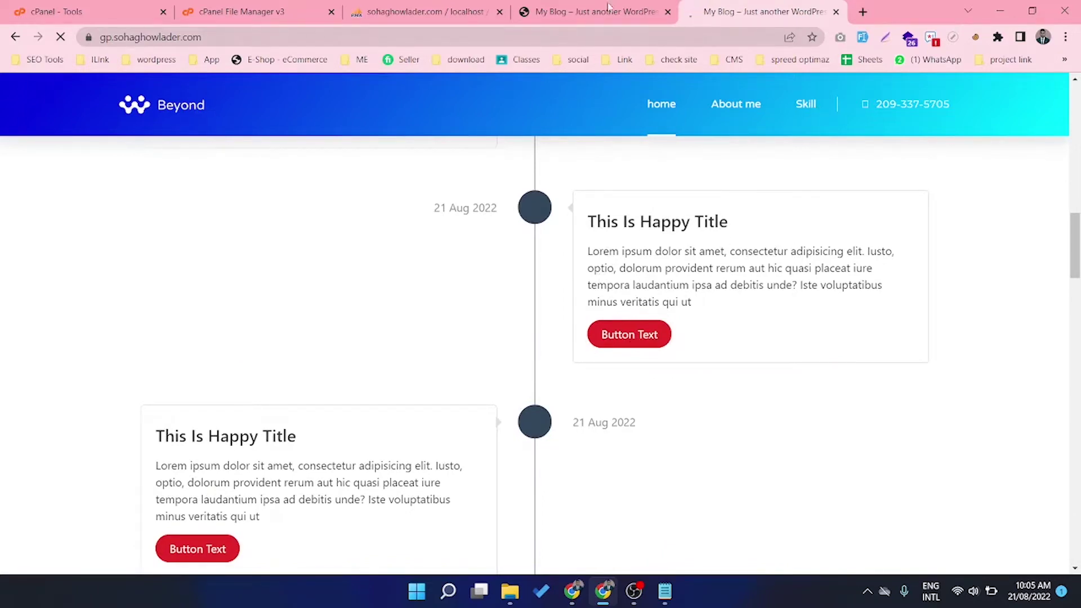
pyautogui.click(571, 8)
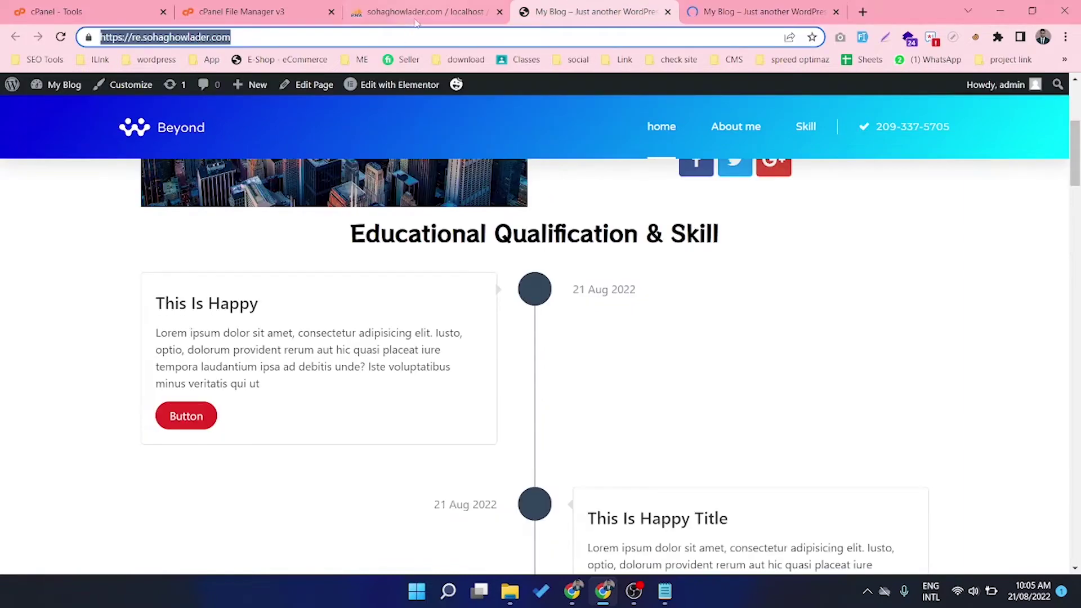
pyautogui.click(231, 11)
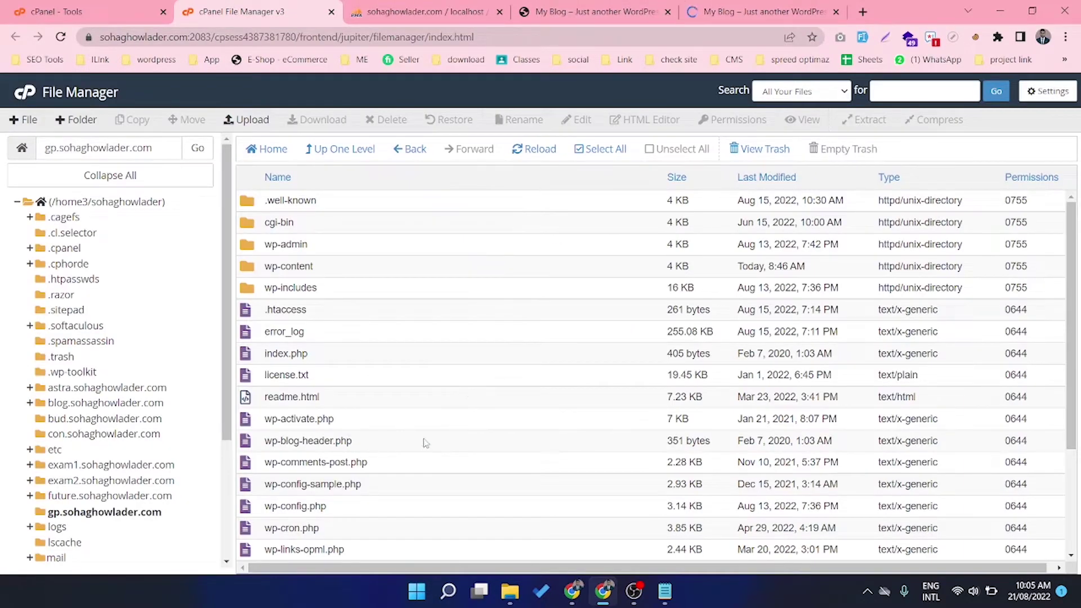
pyautogui.click(580, 10)
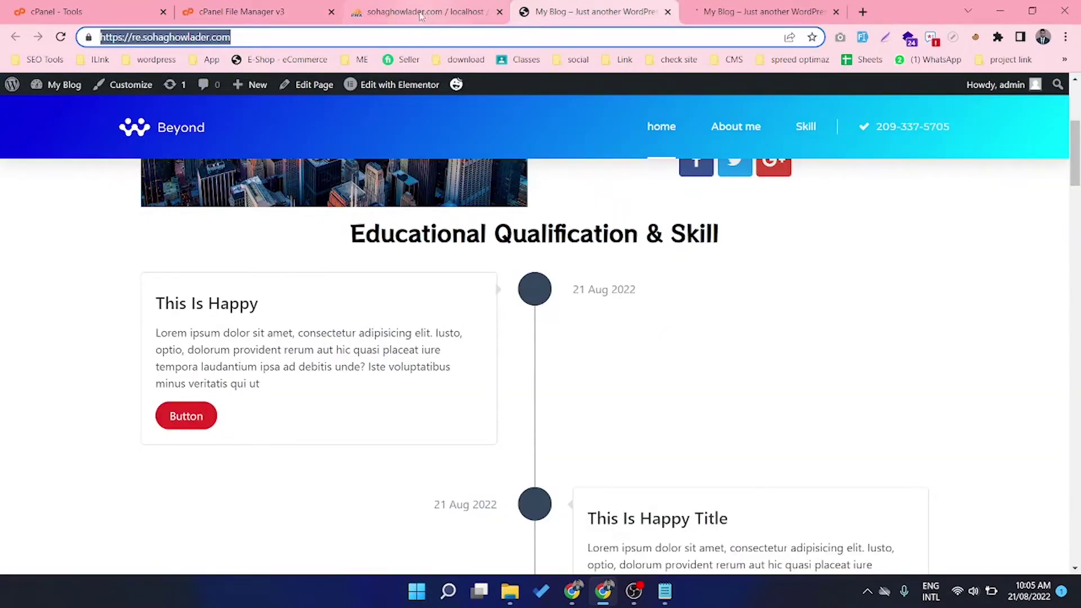
pyautogui.click(420, 13)
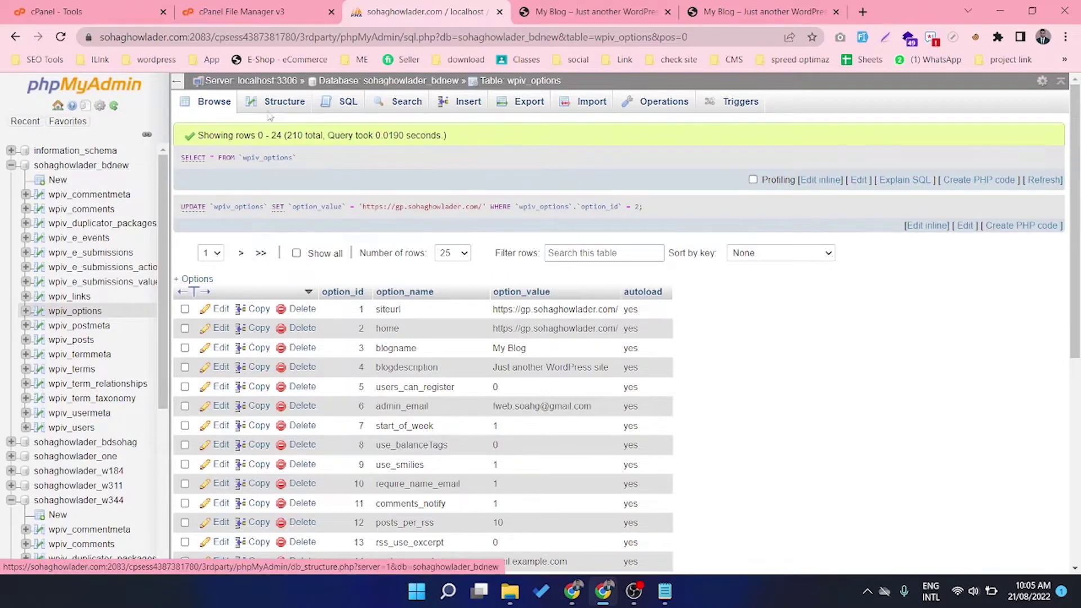
pyautogui.click(604, 12)
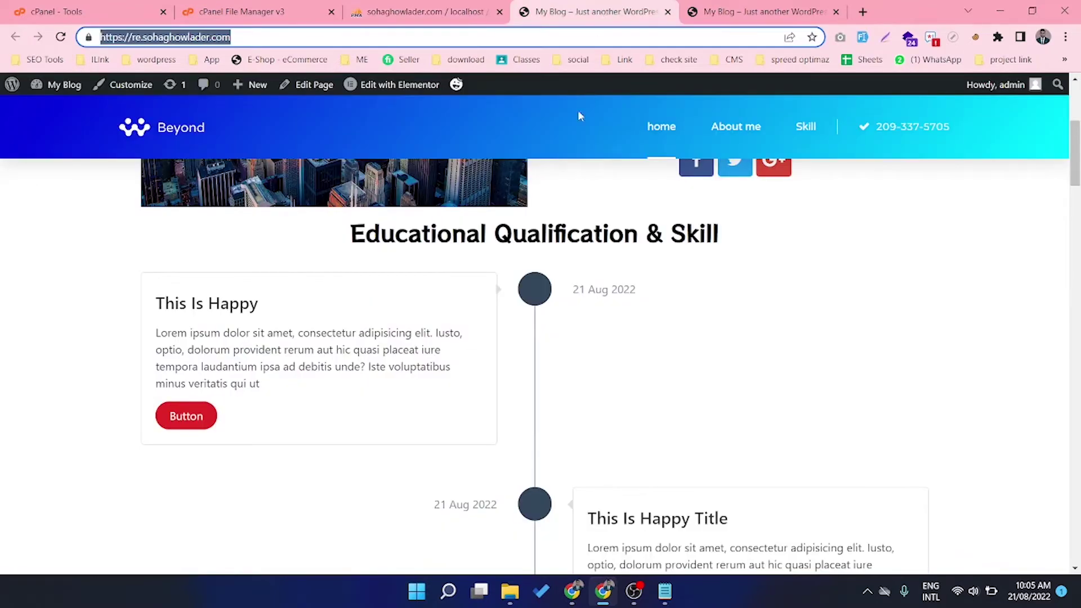
pyautogui.click(265, 12)
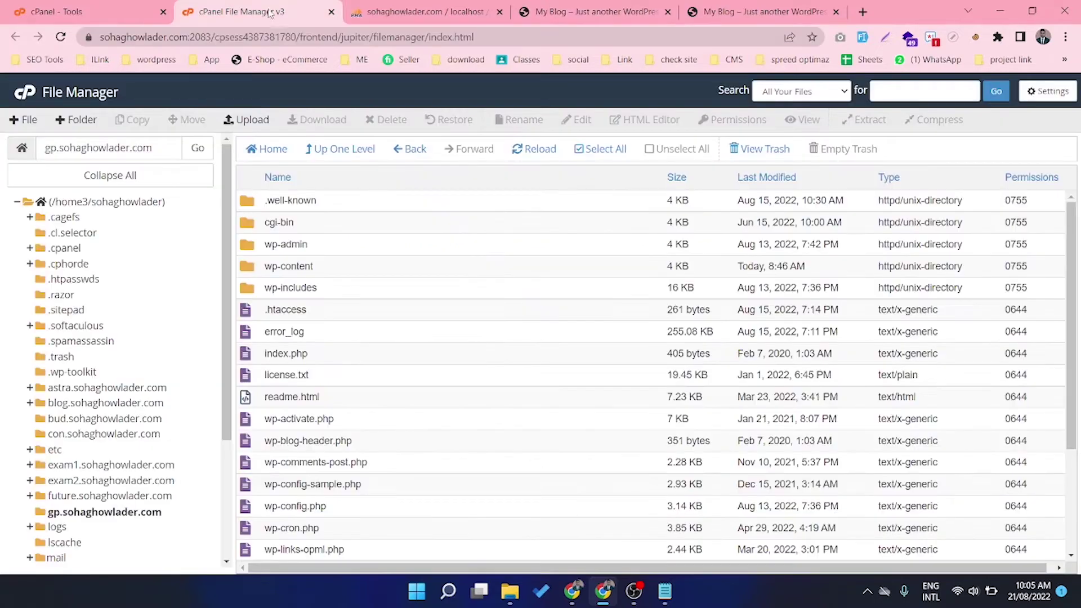
pyautogui.click(397, 13)
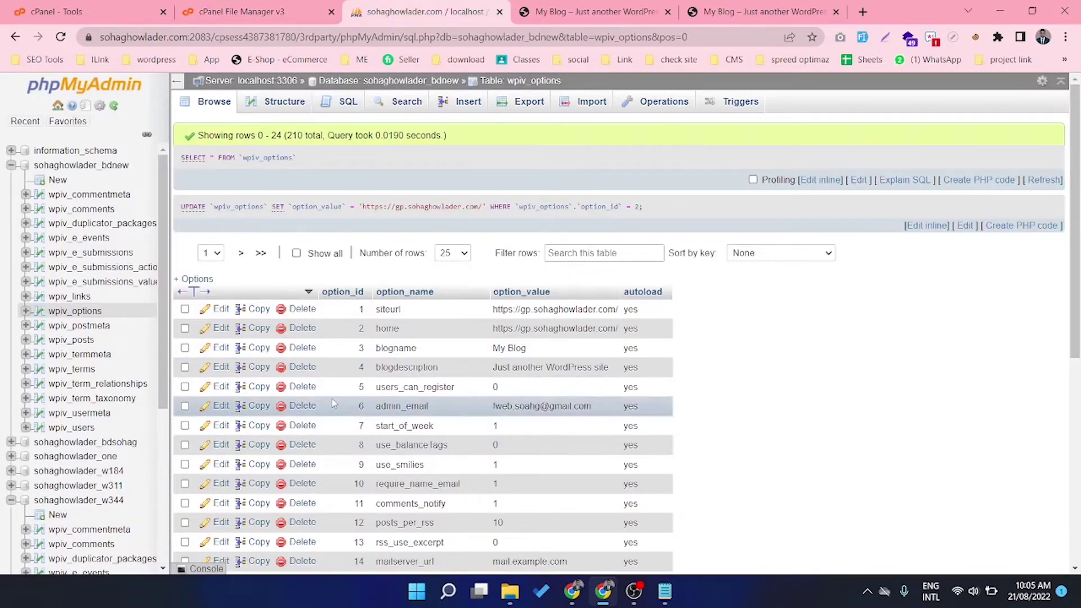
# Reopen the wpiv_options table and compare its siteurl and home values with the migrated and original sites' addresses.
pyautogui.click(86, 316)
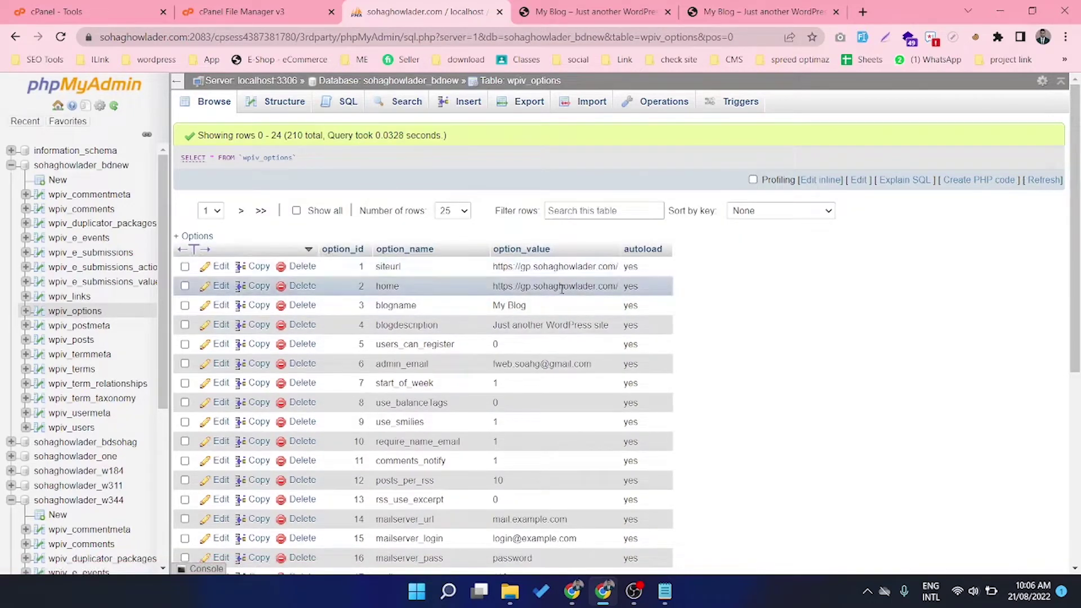
pyautogui.click(760, 11)
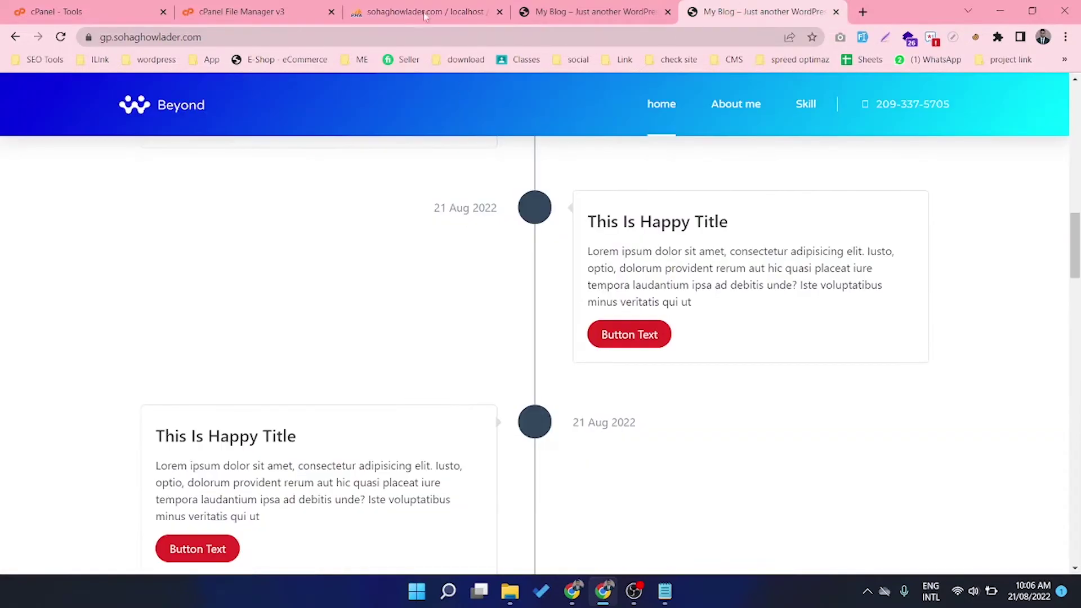
pyautogui.click(593, 11)
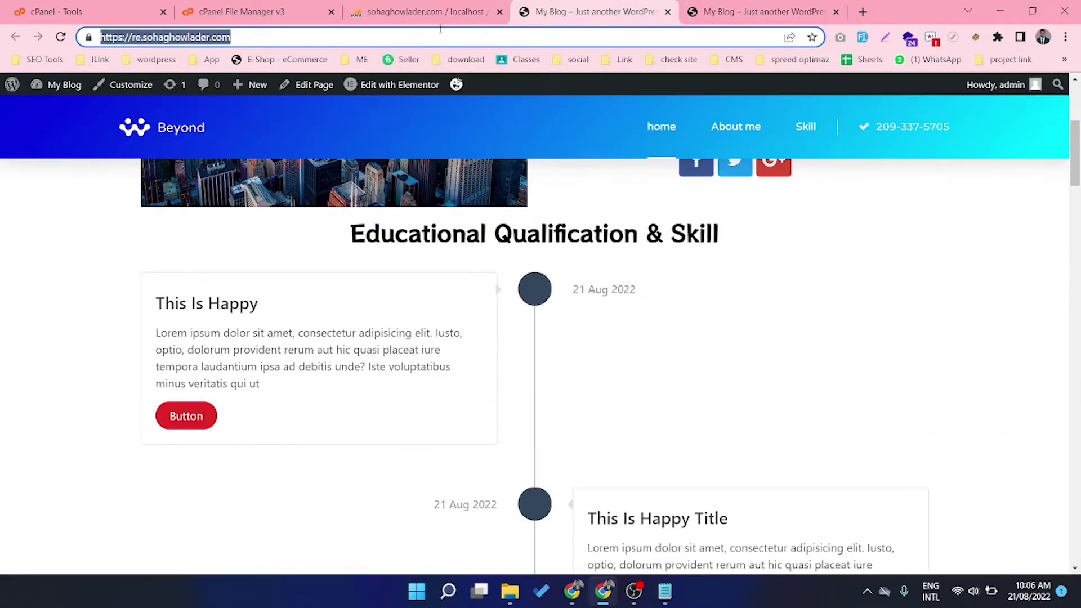
pyautogui.click(393, 13)
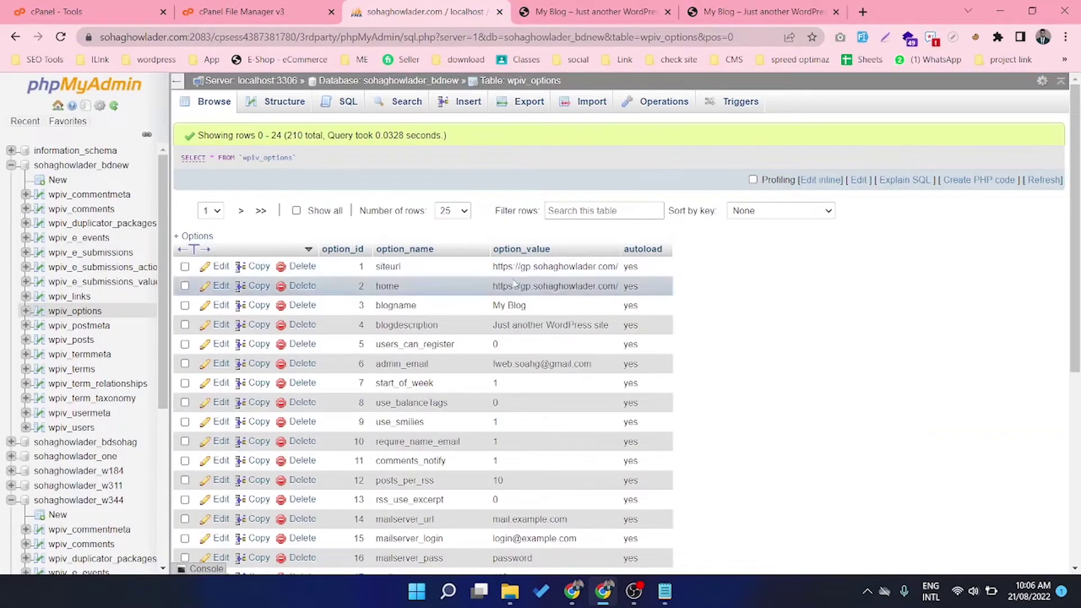
pyautogui.click(726, 10)
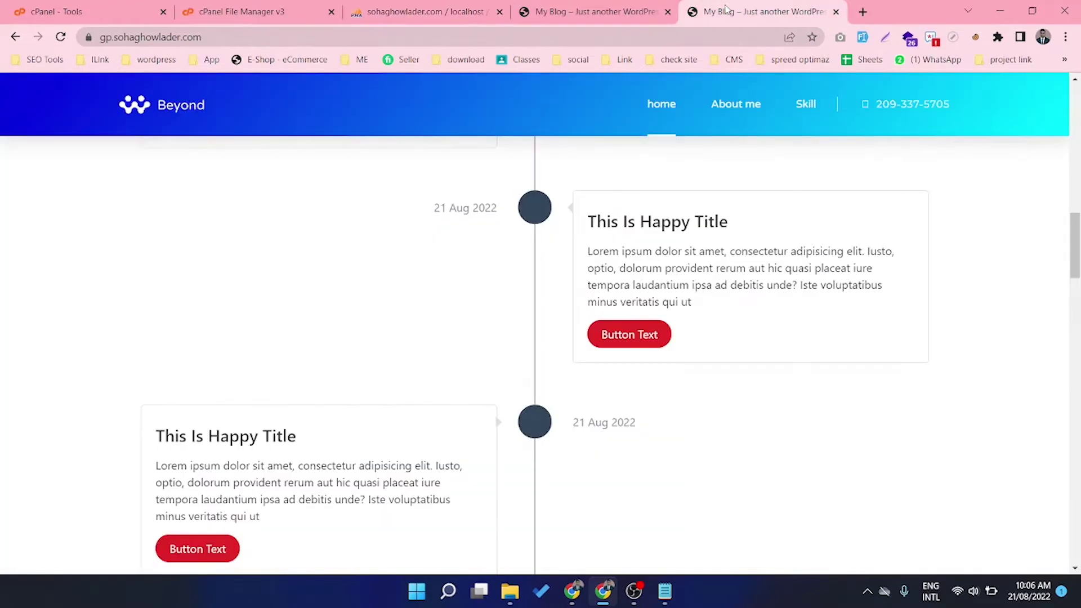
# Reload the migrated gp.sohaghowlader.com home page and review its content back up to the header.
pyautogui.click(246, 32)
pyautogui.press('Return')
pyautogui.scroll(15, 507, 289)
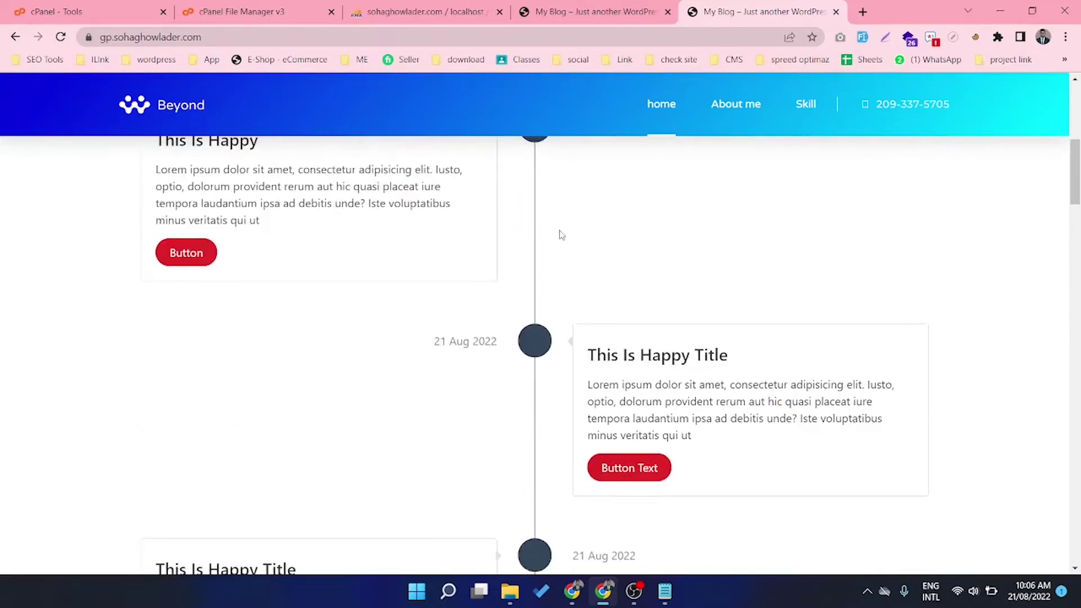
pyautogui.scroll(3, 488, 275)
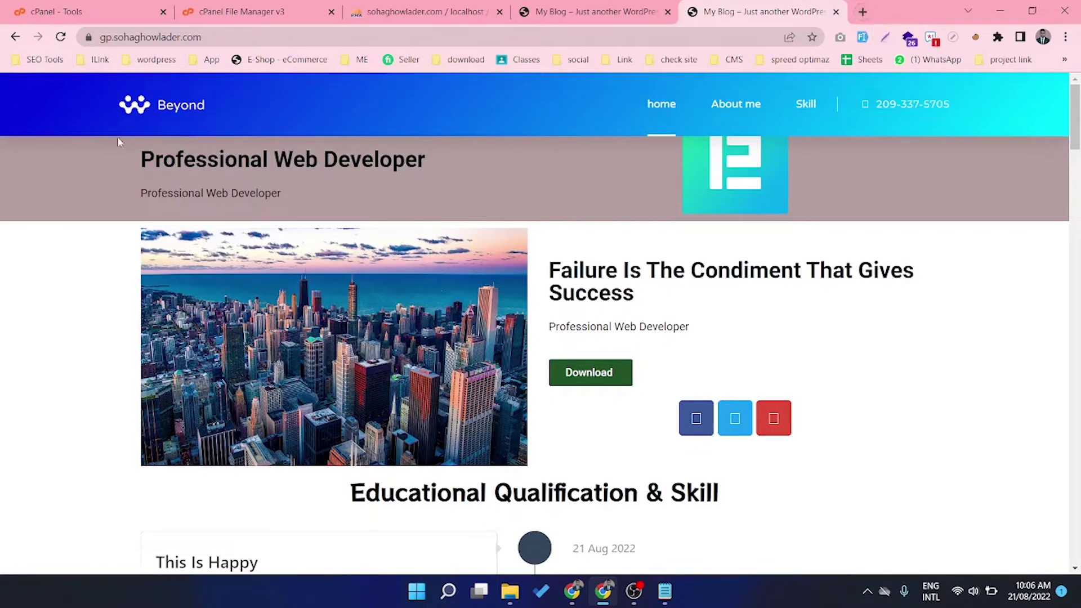
# Open the WordPress admin login page of the migrated site at gp.sohaghowlader.com/wp-admin.
pyautogui.click(224, 39)
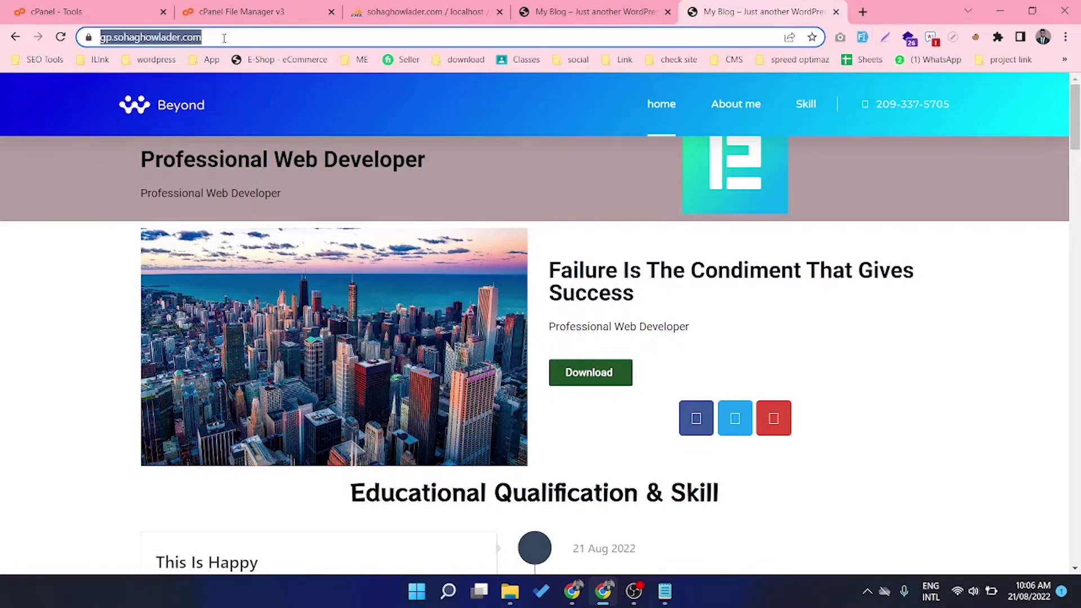
pyautogui.write('/')
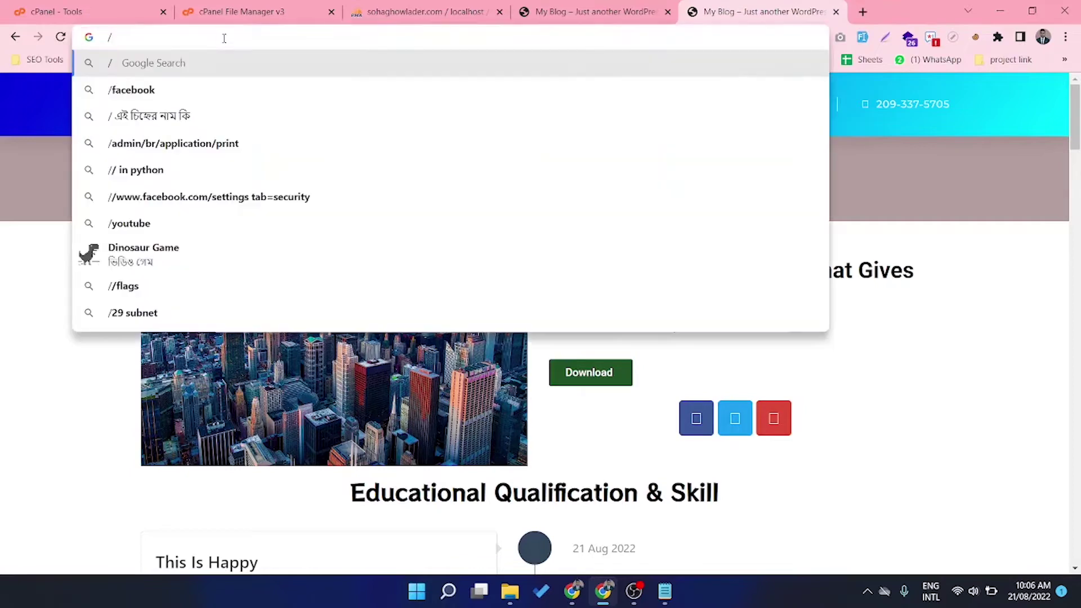
pyautogui.hotkey('ctrl', 'z')
pyautogui.write('/')
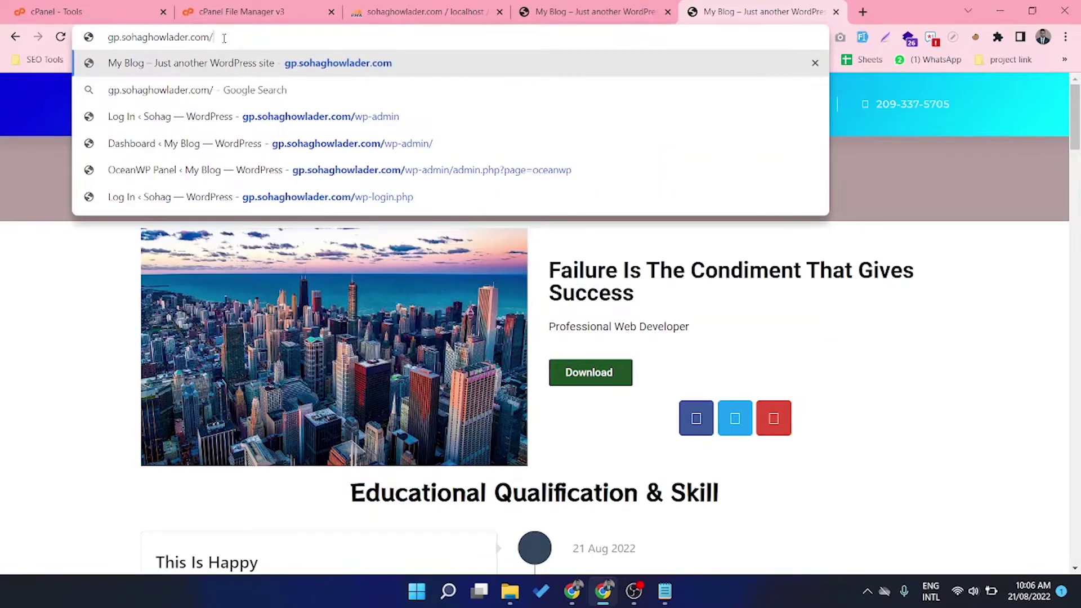
pyautogui.write('ওপ')
pyautogui.press('BackSpace')
pyautogui.press('BackSpace')
pyautogui.click(866, 591)
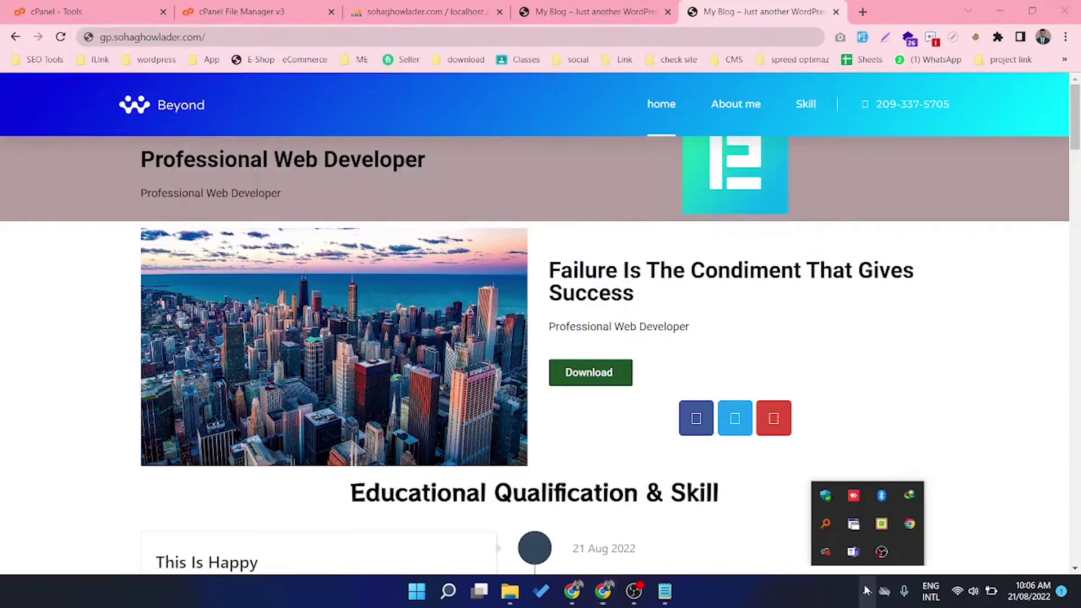
pyautogui.rightClick(881, 524)
pyautogui.click(836, 479)
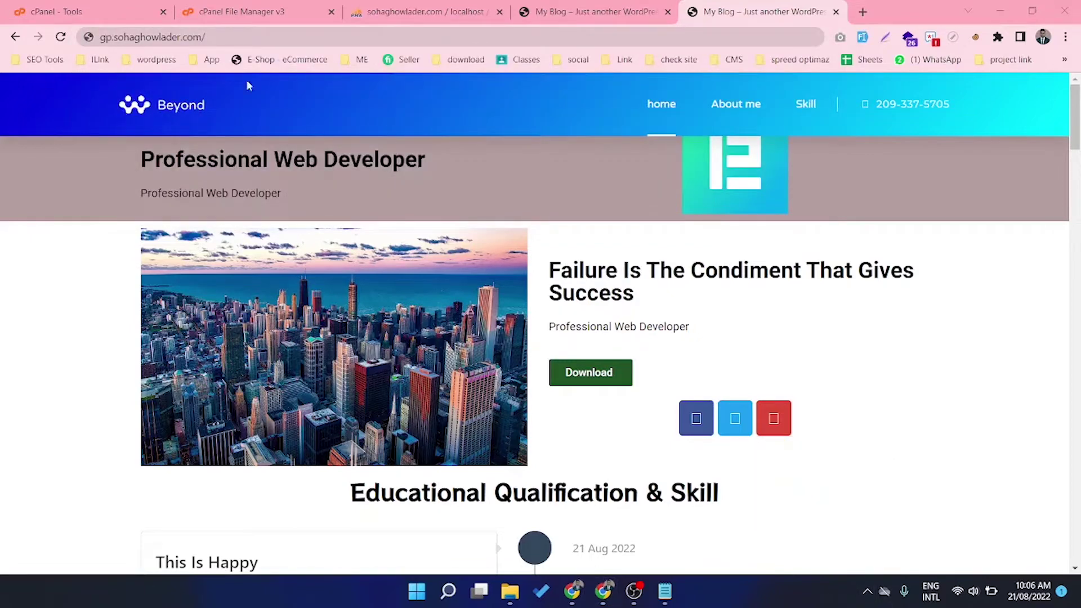
pyautogui.click(231, 33)
pyautogui.write('wp')
pyautogui.press('Return')
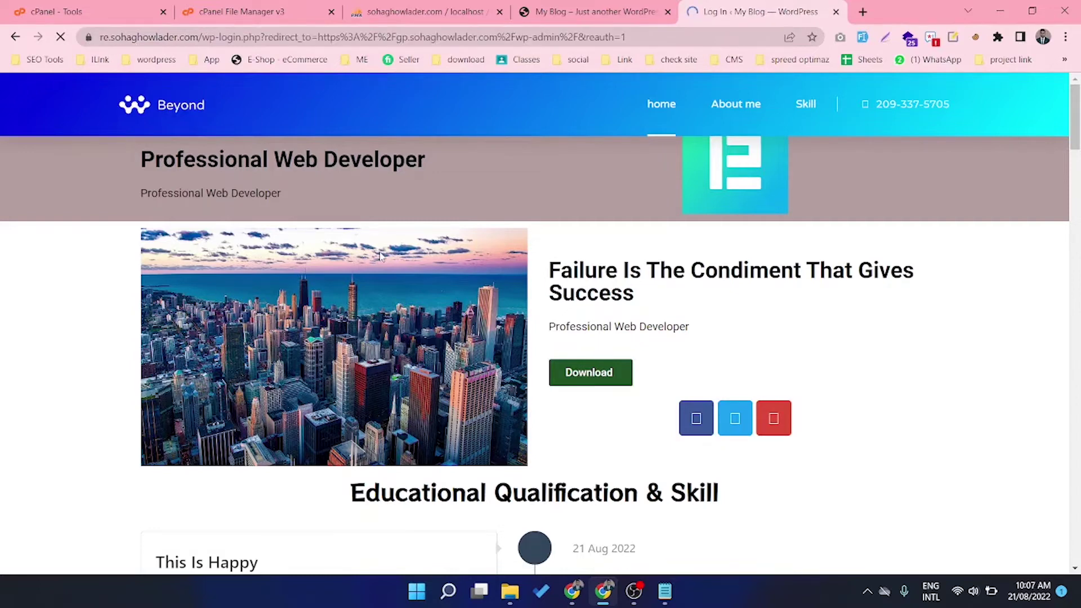
# Log in to the WordPress dashboard as admin with the account password.
pyautogui.write('••')
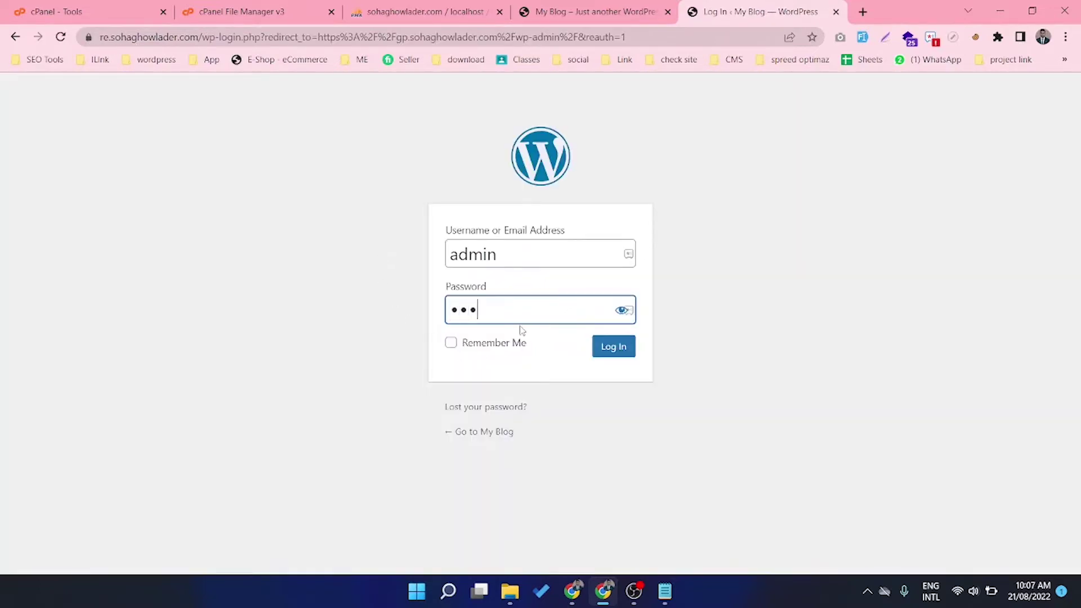
pyautogui.click(622, 347)
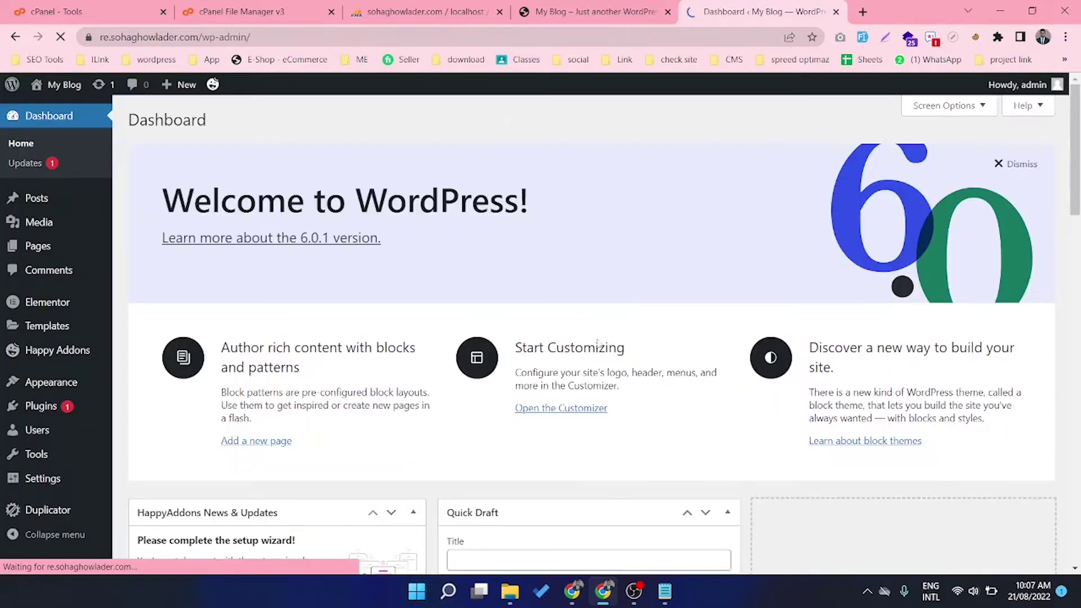
# Check the dashboard's lists of pages and posts and its media library for the migrated content.
pyautogui.click(31, 247)
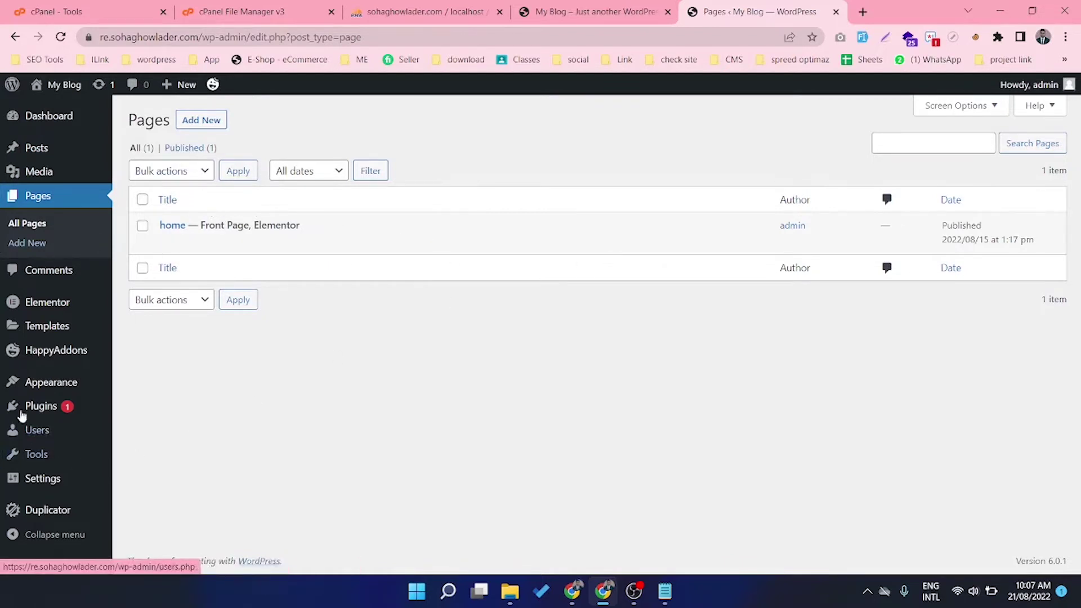
pyautogui.click(50, 148)
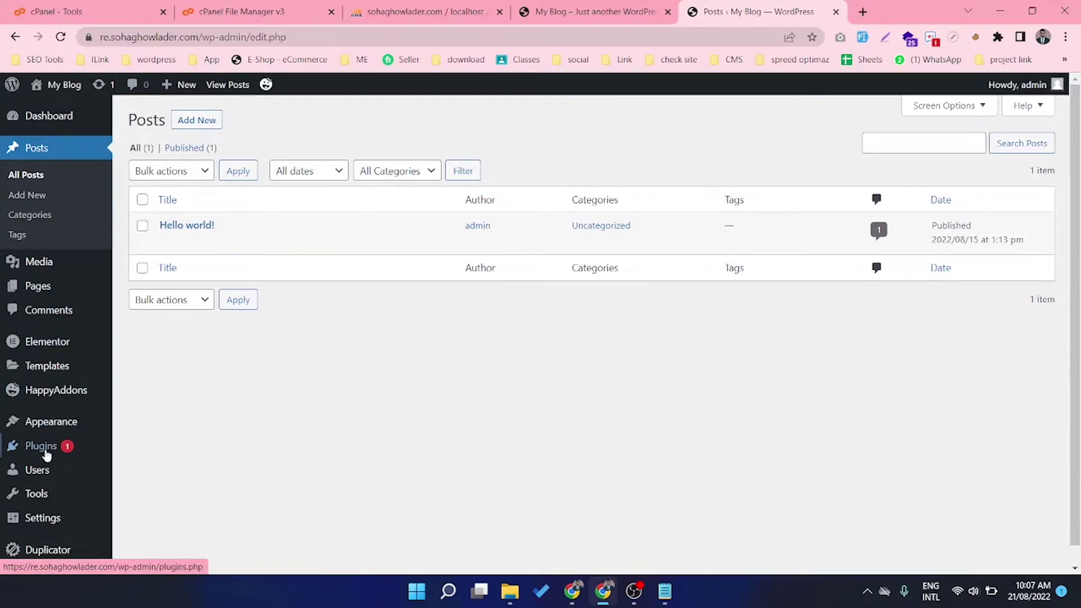
pyautogui.click(53, 269)
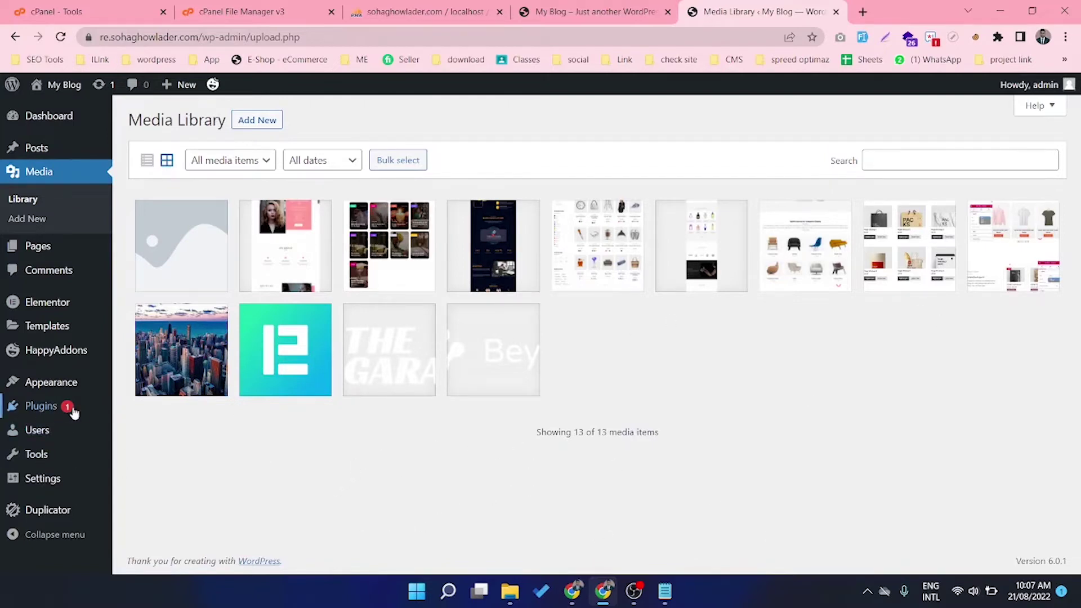
# Open the installed plugins list and look over all the plugins from Duplicator to WP Reset.
pyautogui.click(49, 410)
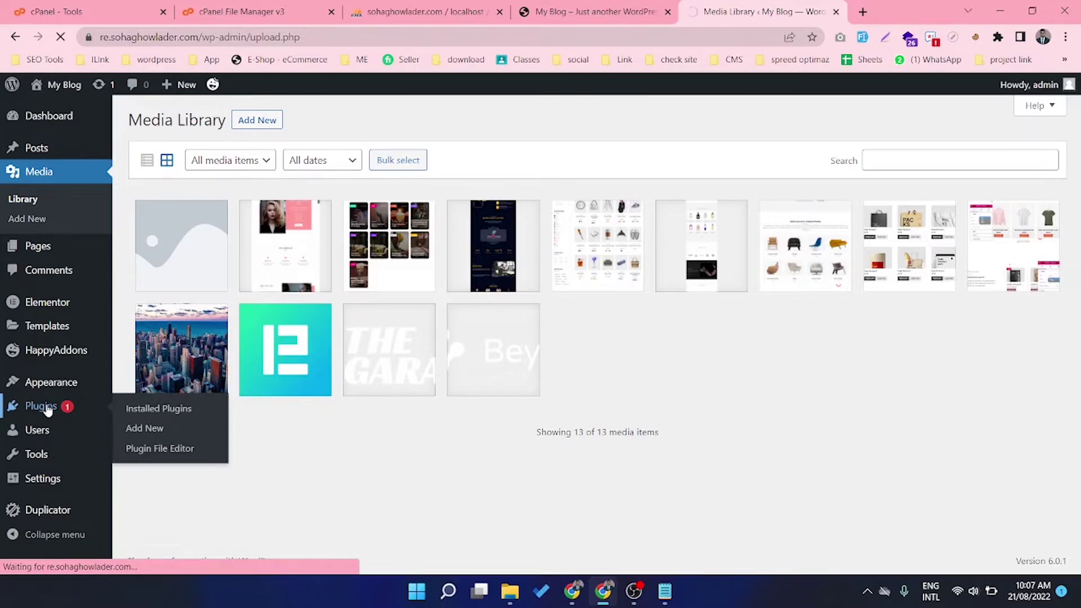
pyautogui.scroll(-3, 386, 340)
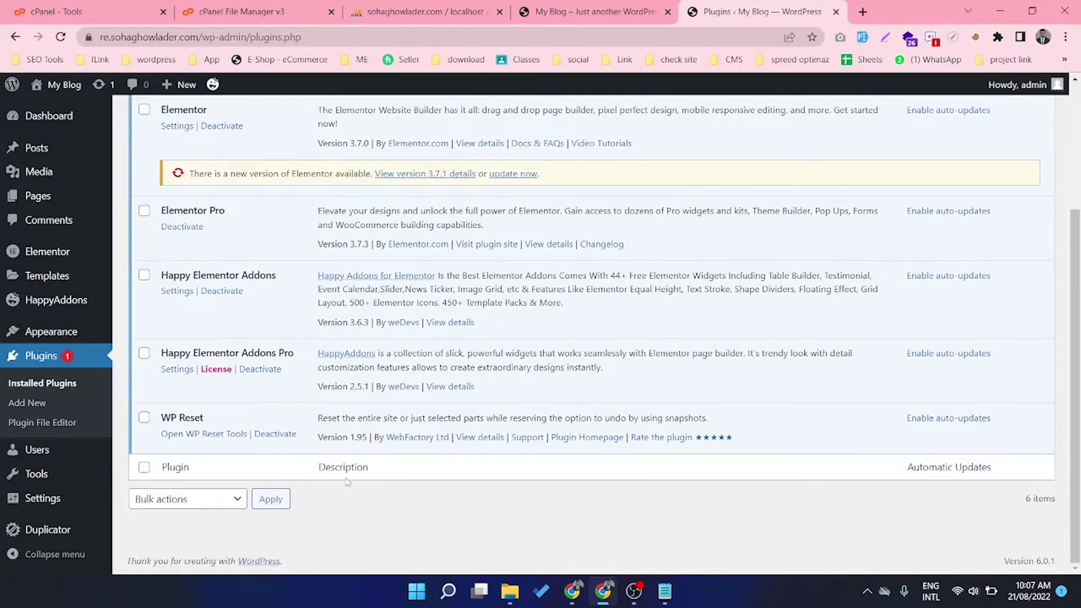
pyautogui.scroll(3, 171, 421)
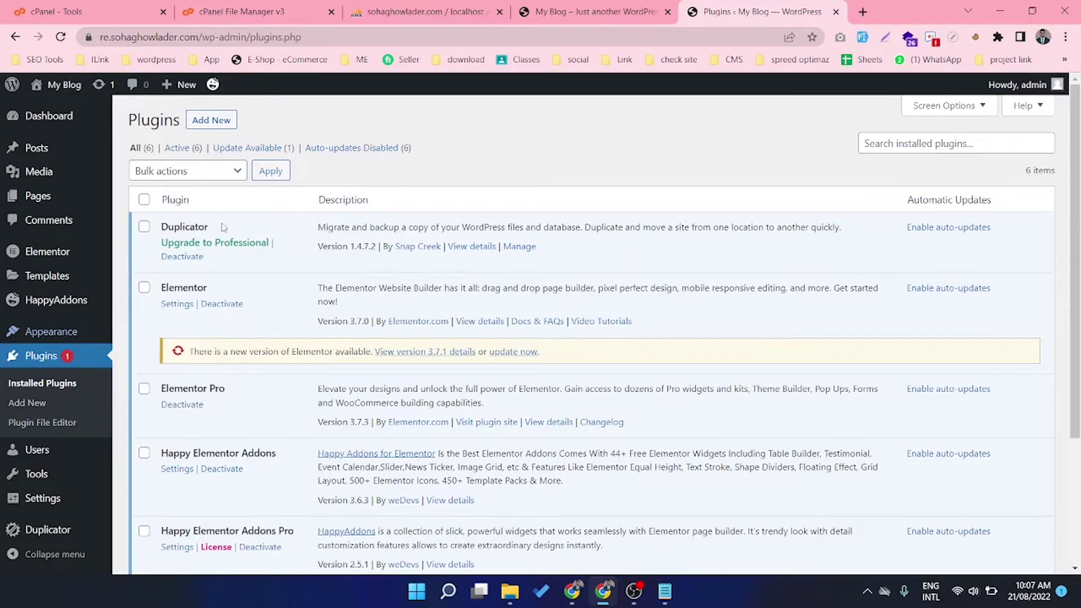
pyautogui.scroll(-3, 254, 343)
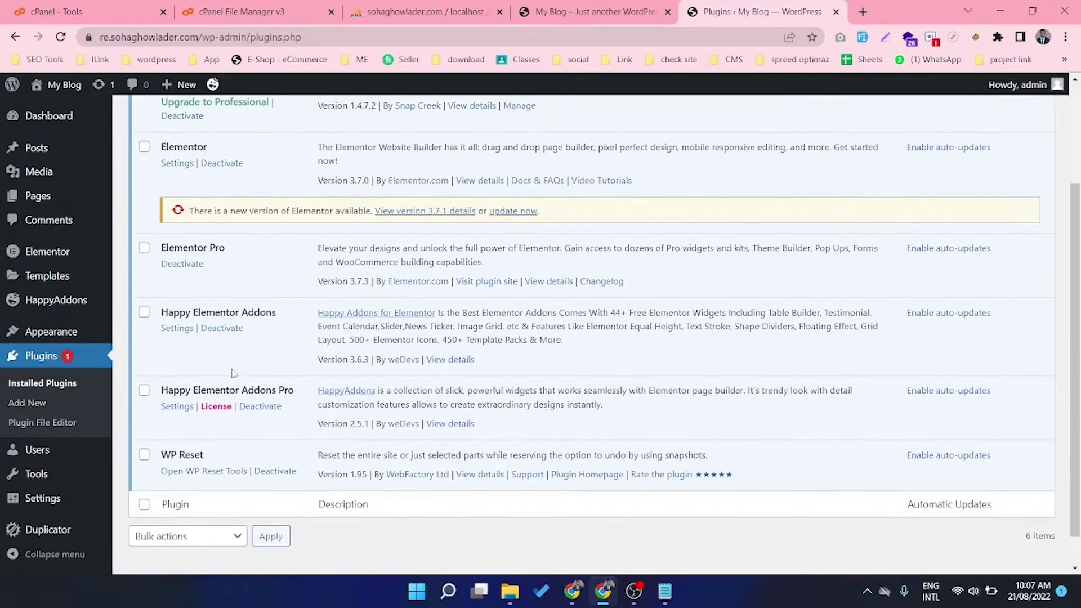
pyautogui.scroll(3, 321, 419)
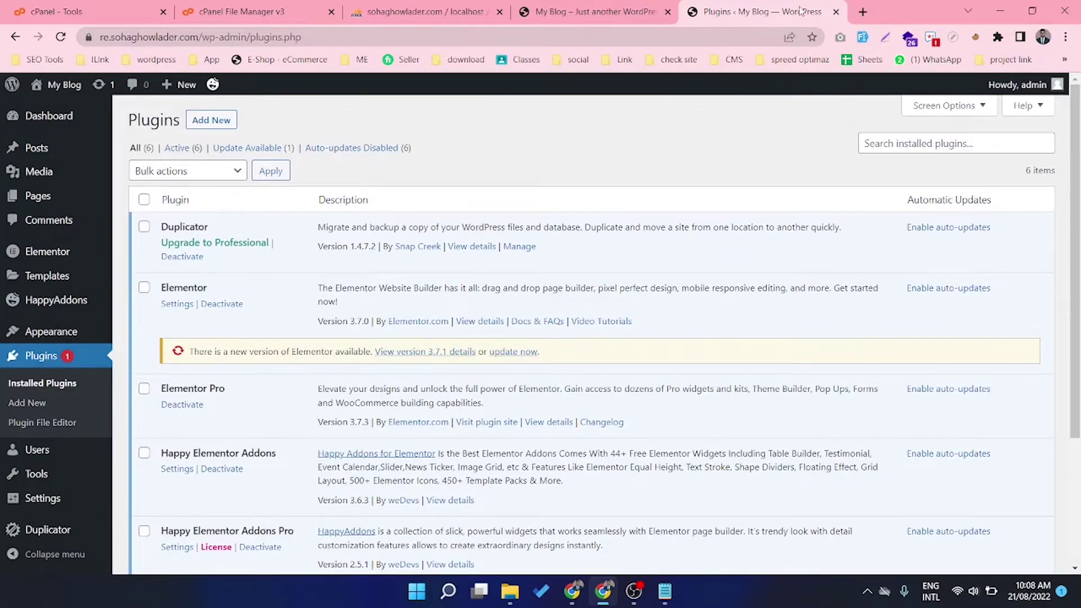
# Open fiverr.com in a new browser tab.
pyautogui.click(863, 11)
pyautogui.write('fiverr.com')
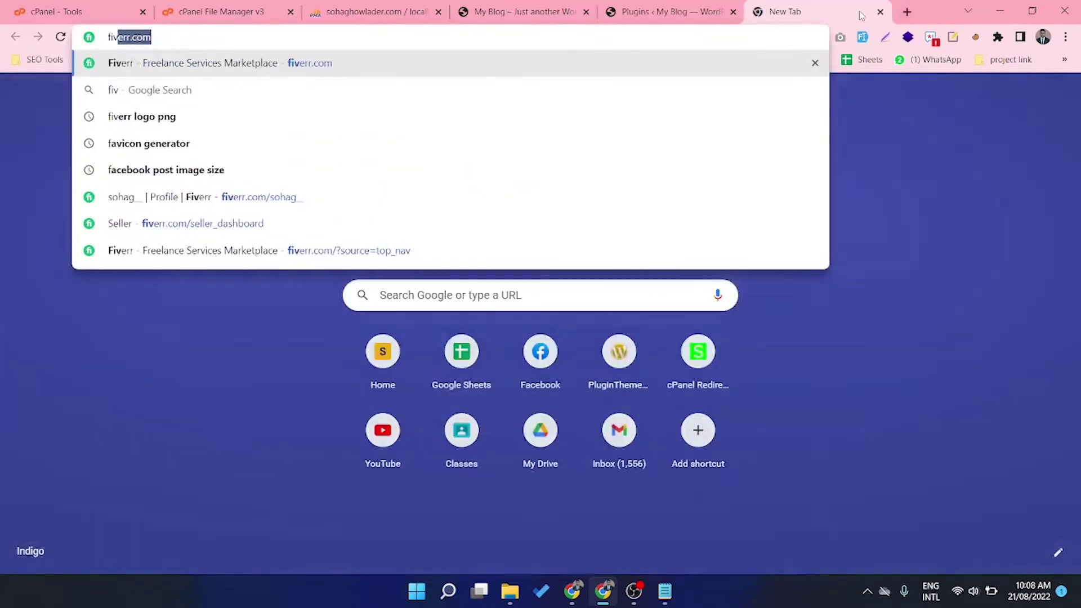
pyautogui.press('Return')
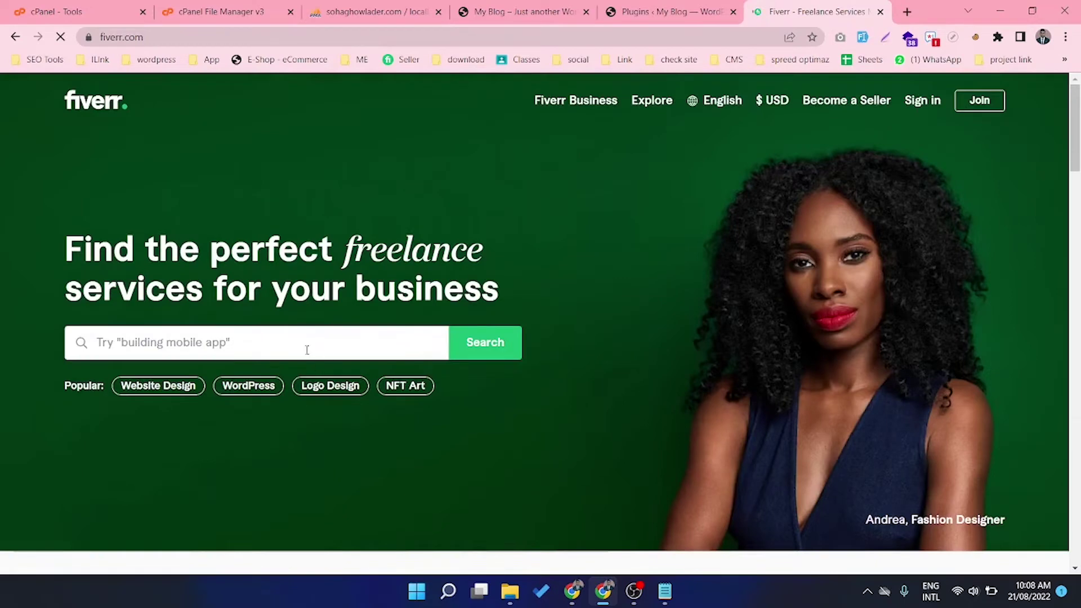
# Search Fiverr's services for "wordpress speed optimization" using the suggested query.
pyautogui.click(306, 349)
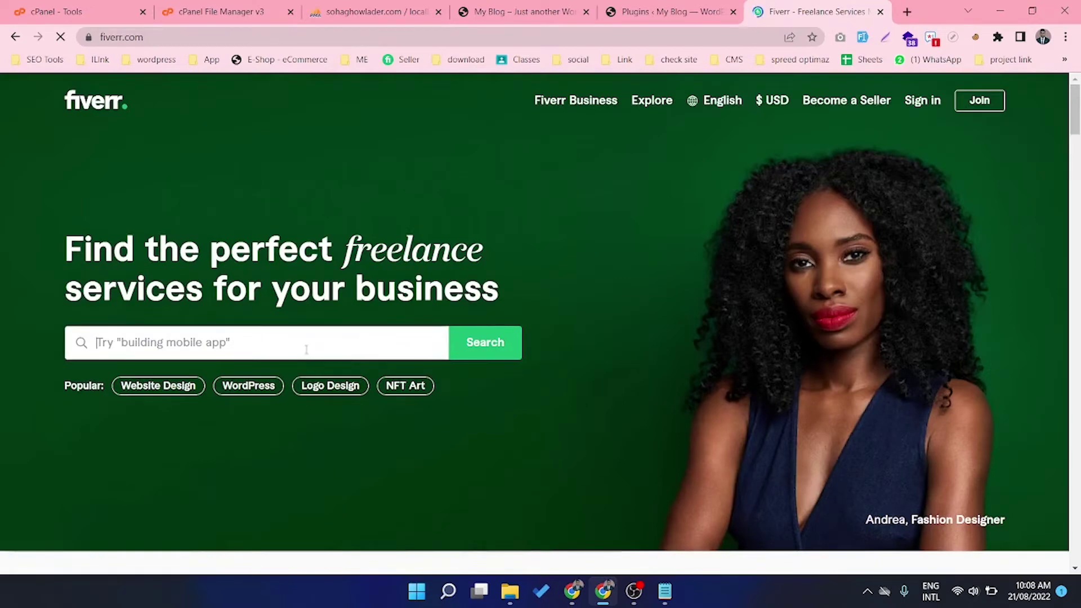
pyautogui.write('wo')
pyautogui.press('BackSpace')
pyautogui.press('BackSpace')
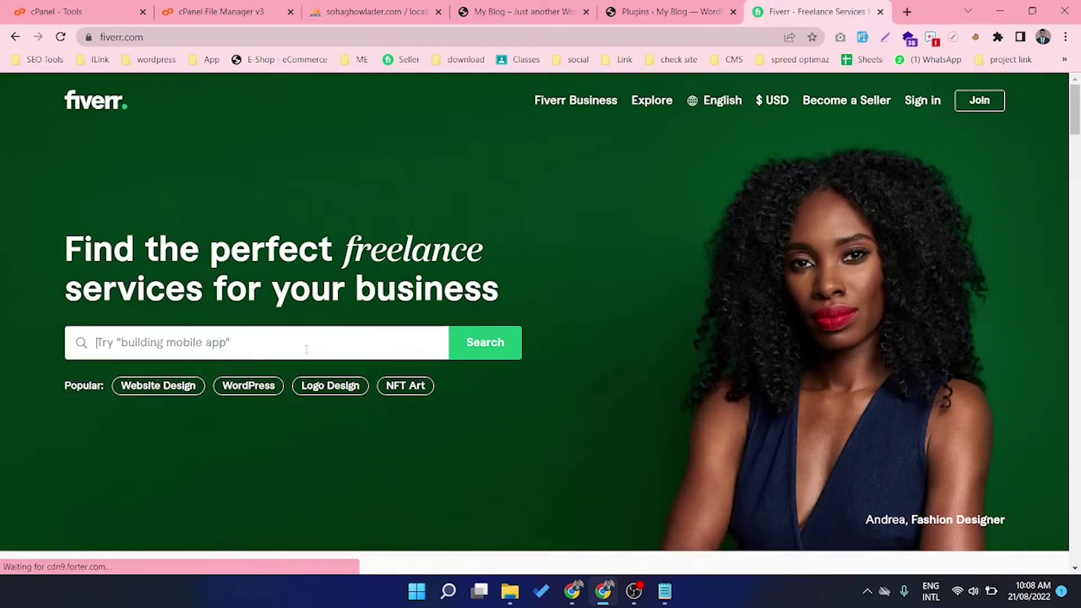
pyautogui.write('wordpress')
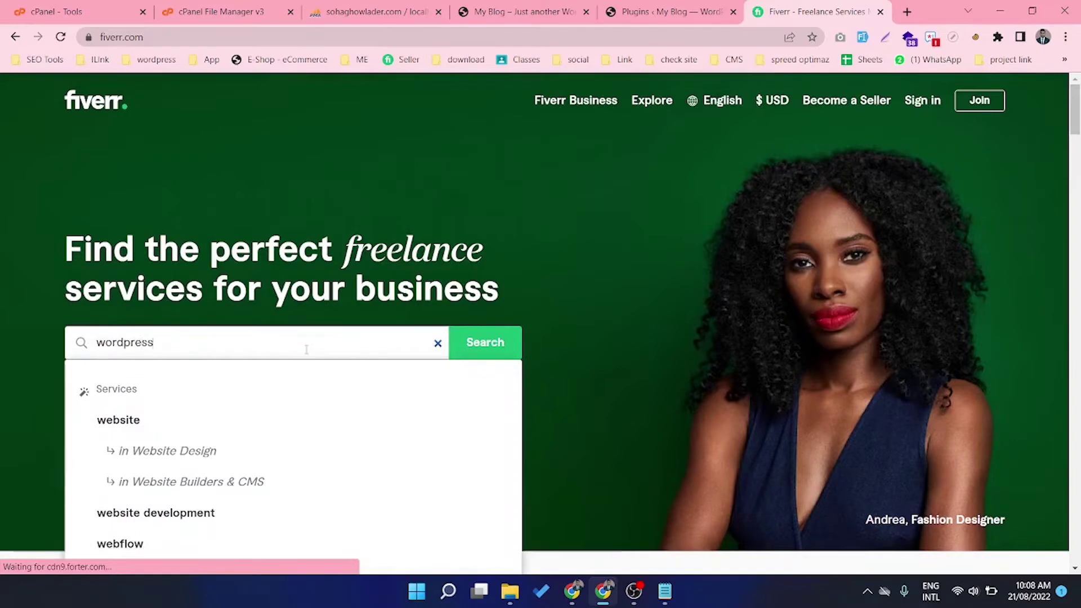
pyautogui.write(' s')
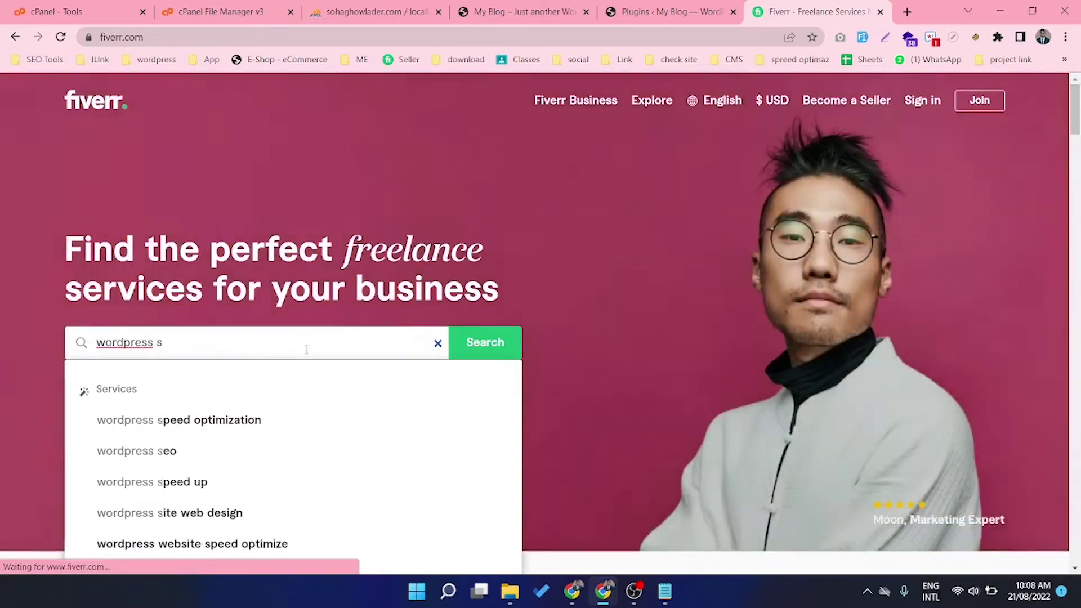
pyautogui.write('p')
pyautogui.click(224, 431)
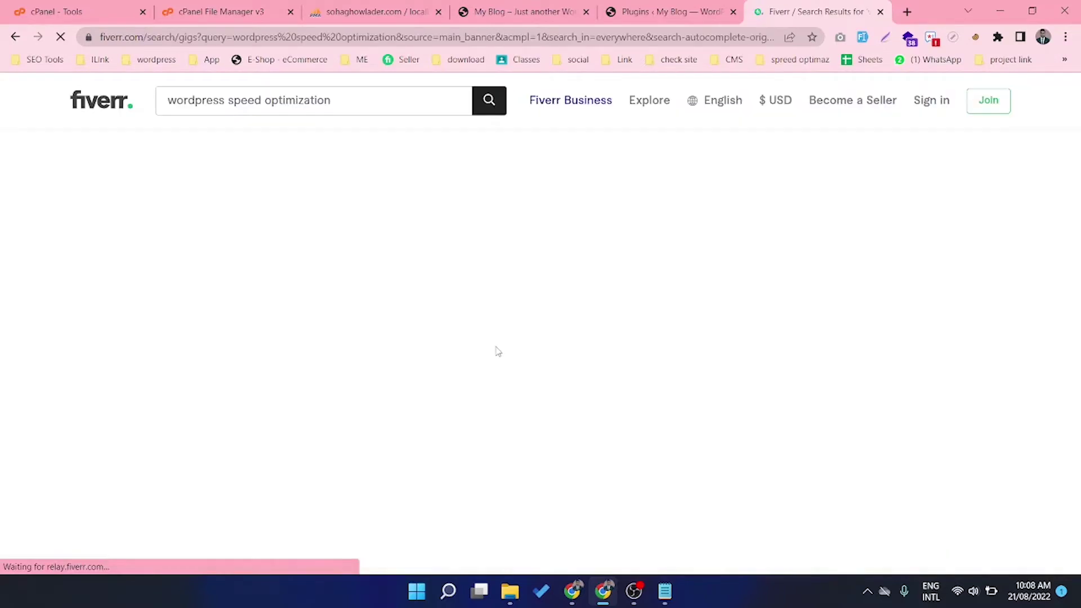
# Examine the WordPress speed optimization gigs, including the Fiverr's Choice offers, seller levels, ratings and starting prices.
pyautogui.scroll(-4, 534, 331)
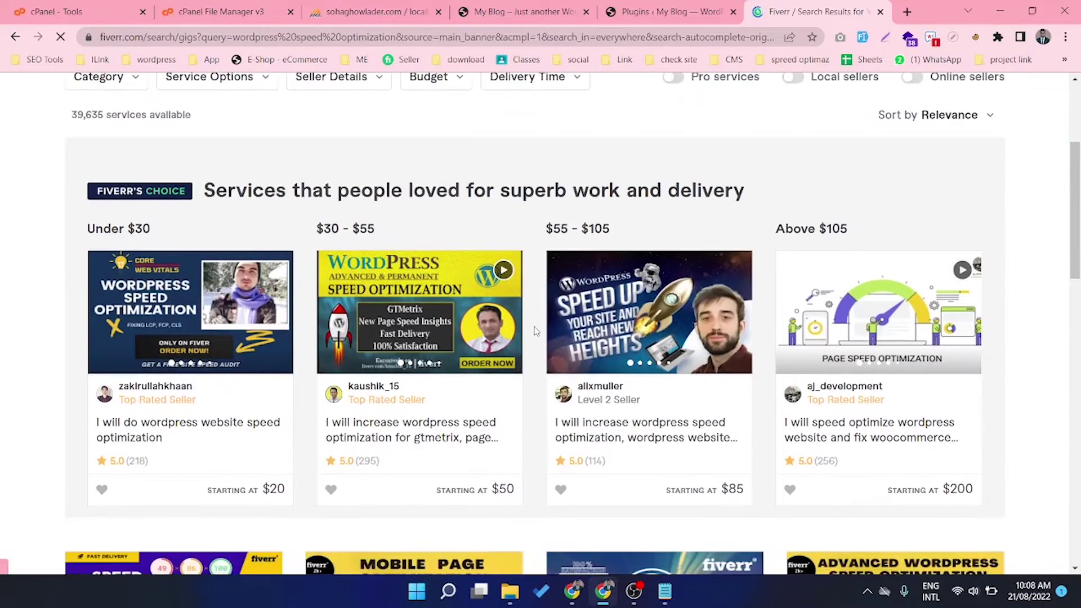
pyautogui.scroll(-1, 534, 331)
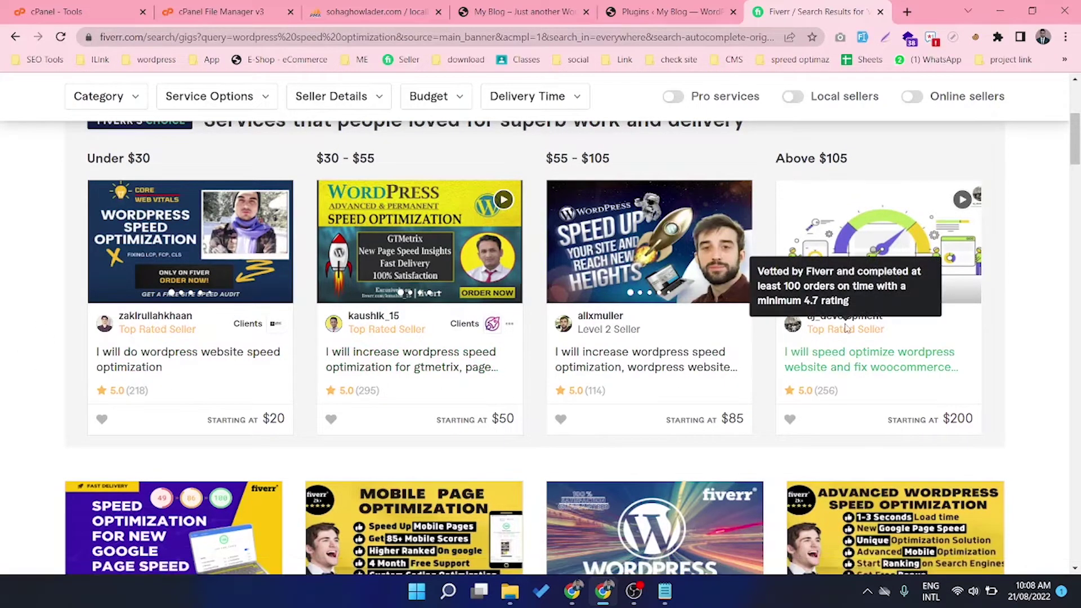
pyautogui.scroll(-1, 200, 398)
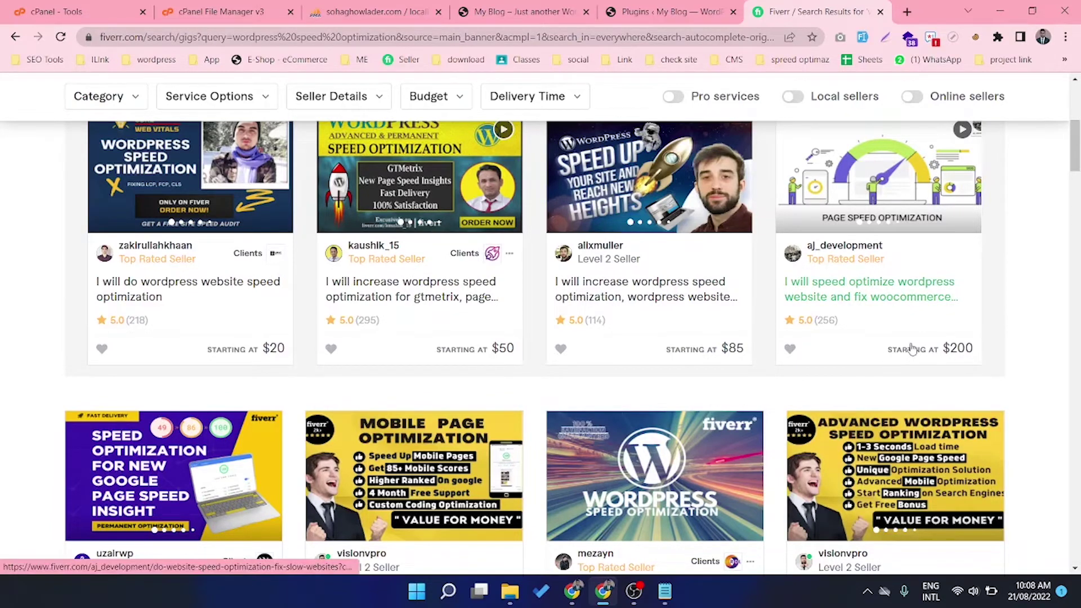
pyautogui.scroll(-3, 914, 349)
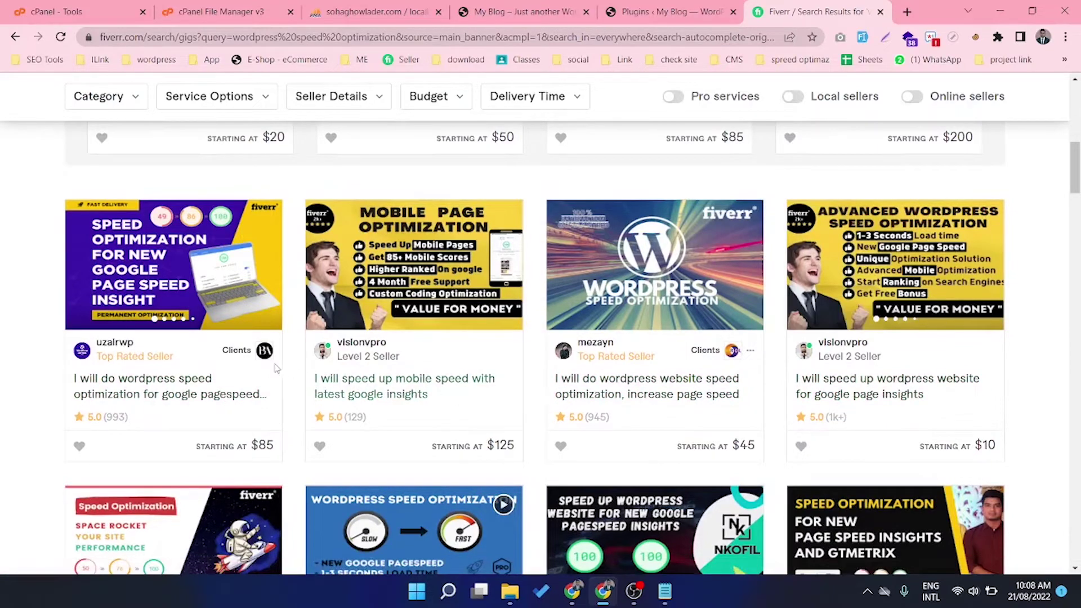
pyautogui.scroll(3, 394, 394)
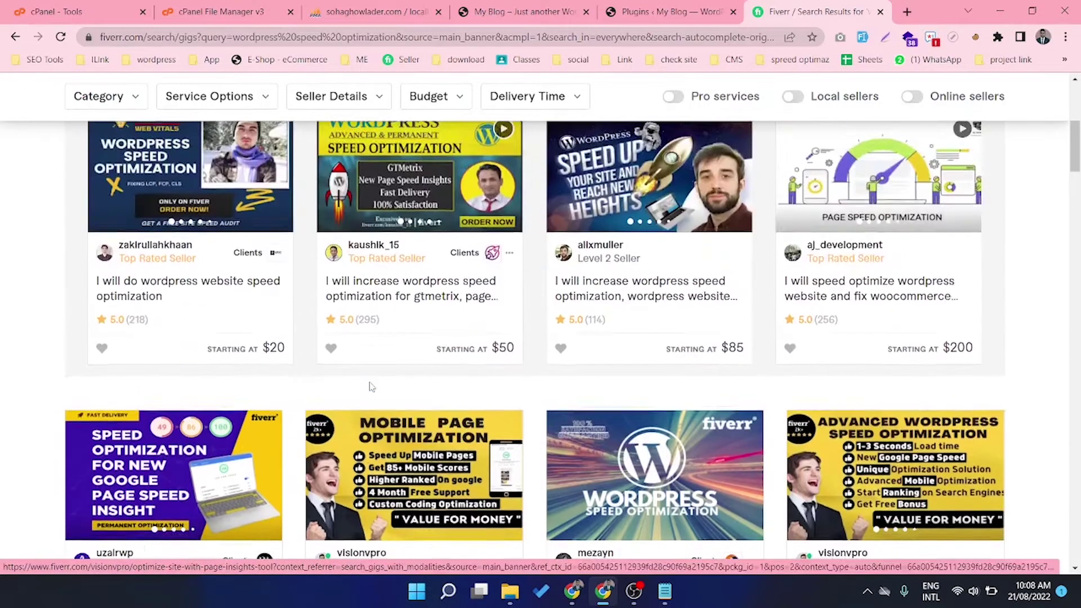
# Compare the Fiverr's Choice speed optimization services across the price ranges with the regular gigs listed below them.
pyautogui.scroll(3, 534, 441)
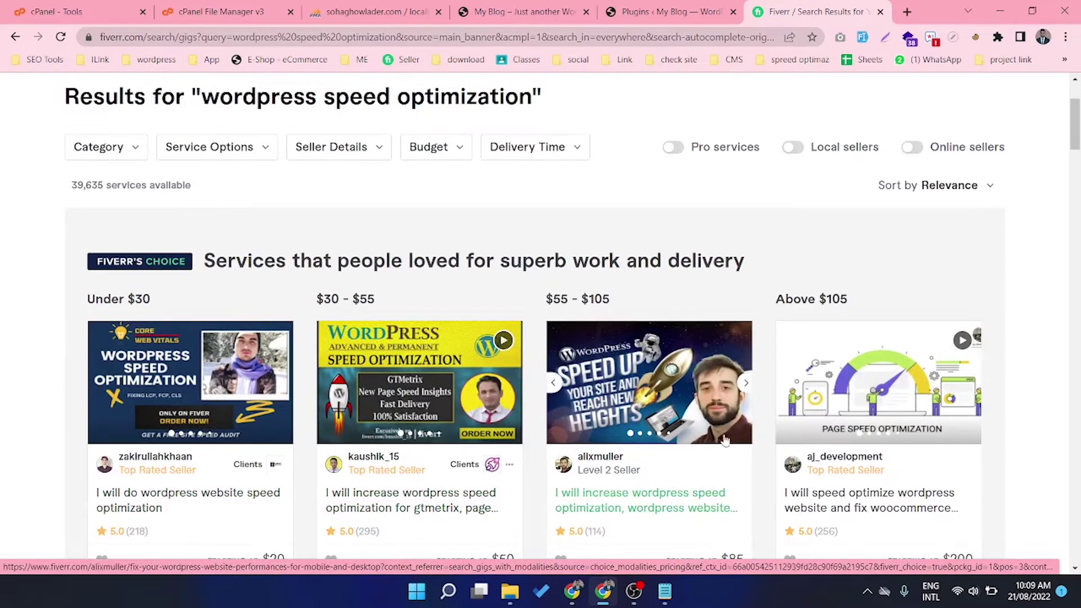
pyautogui.scroll(-2, 681, 445)
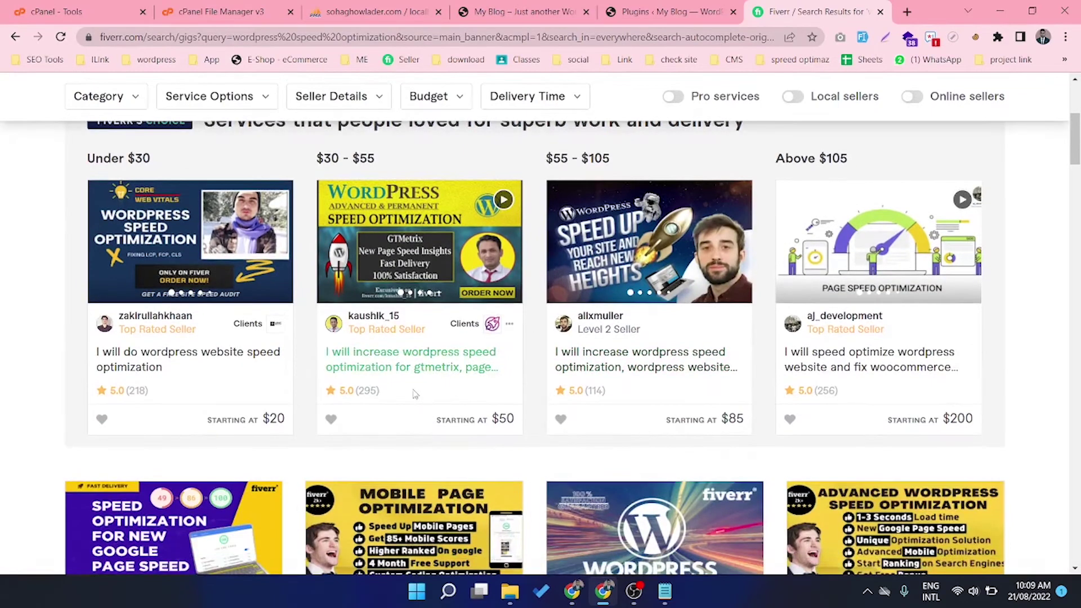
pyautogui.scroll(-2, 253, 396)
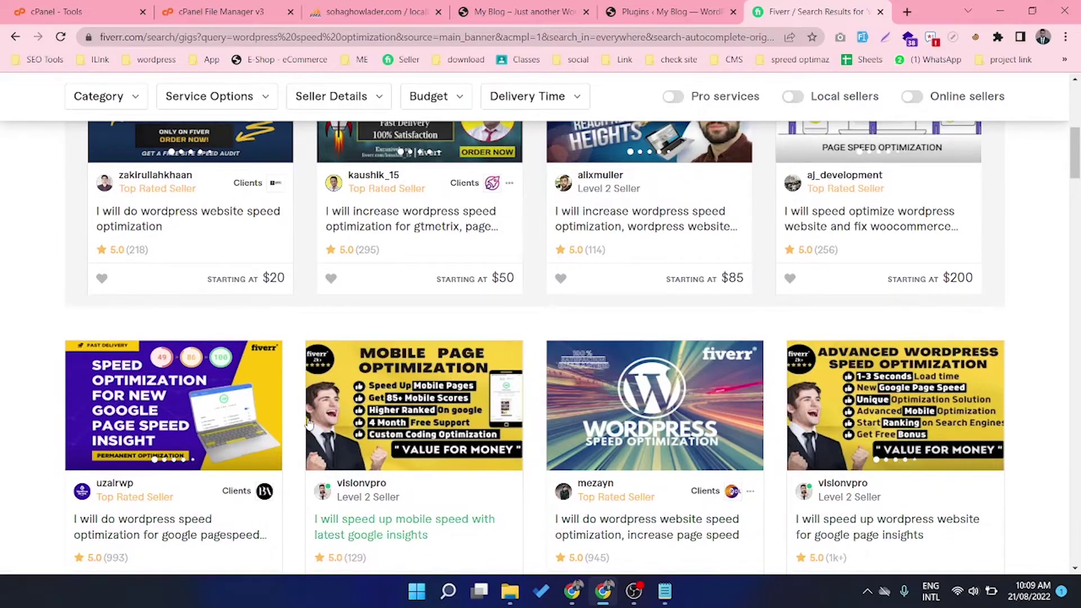
pyautogui.scroll(3, 617, 435)
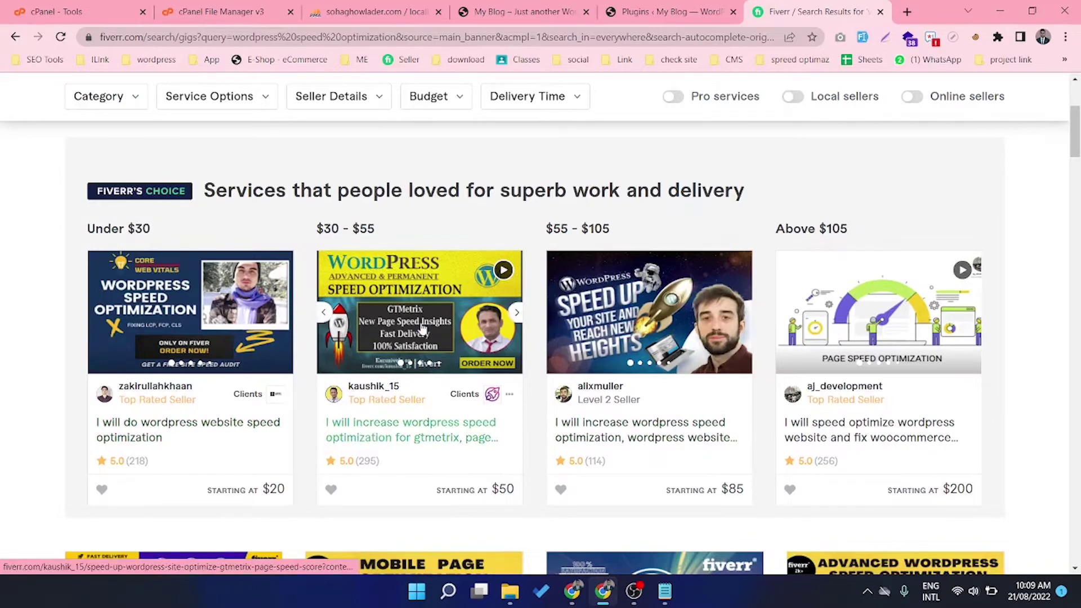
pyautogui.scroll(-3, 422, 329)
pyautogui.scroll(-3, 422, 328)
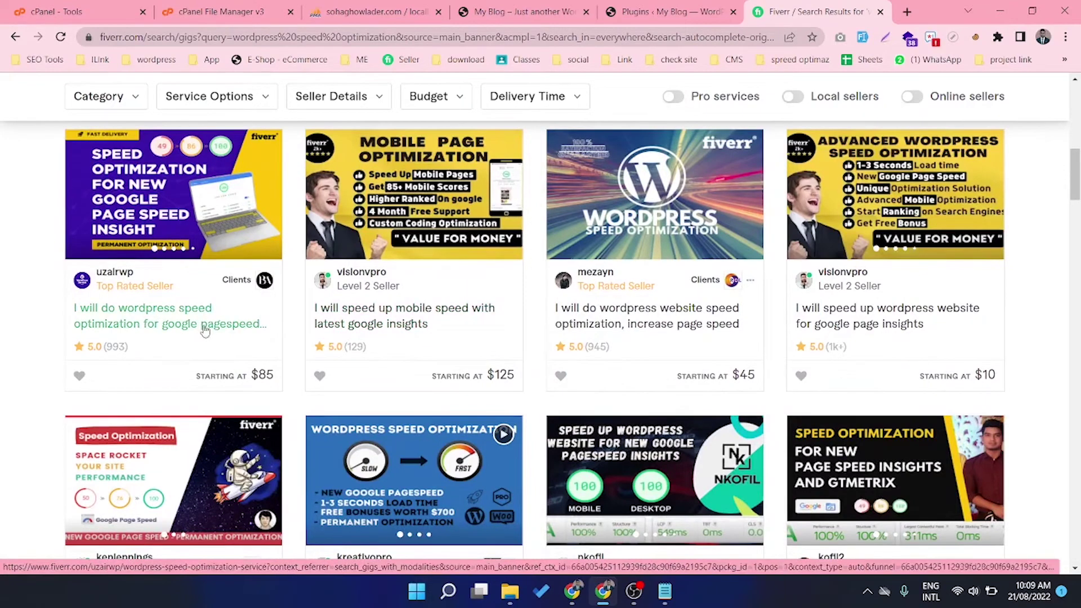
pyautogui.scroll(4, 327, 332)
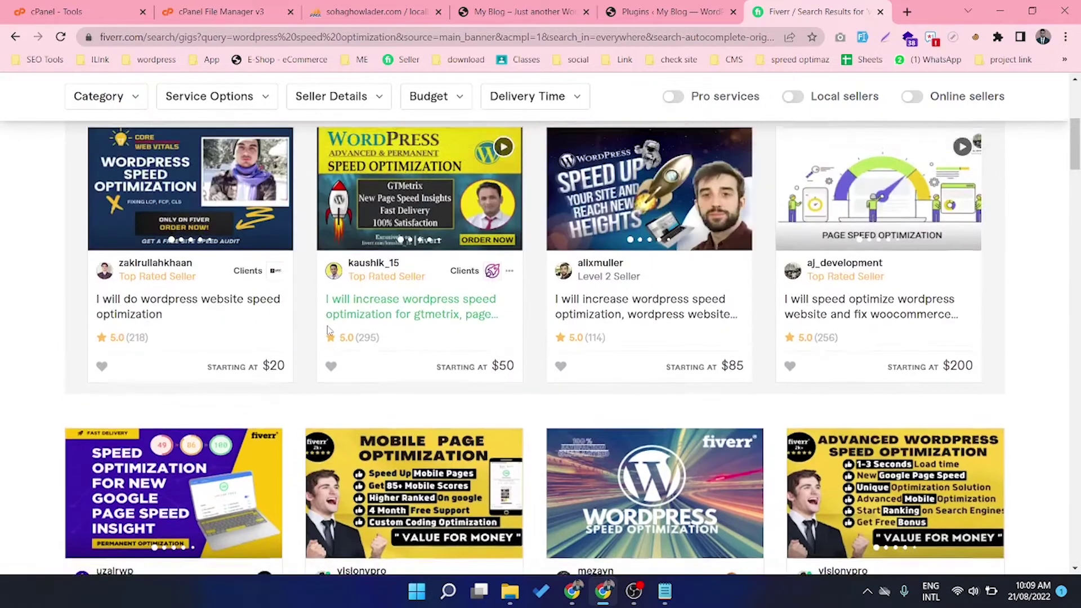
pyautogui.scroll(3, 326, 327)
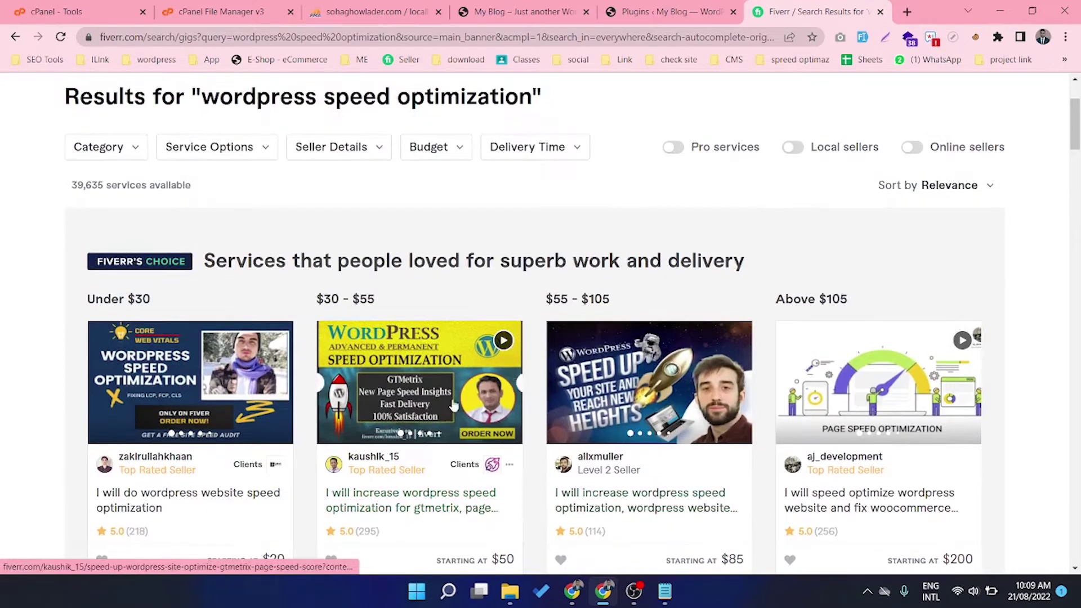
pyautogui.scroll(-3, 394, 382)
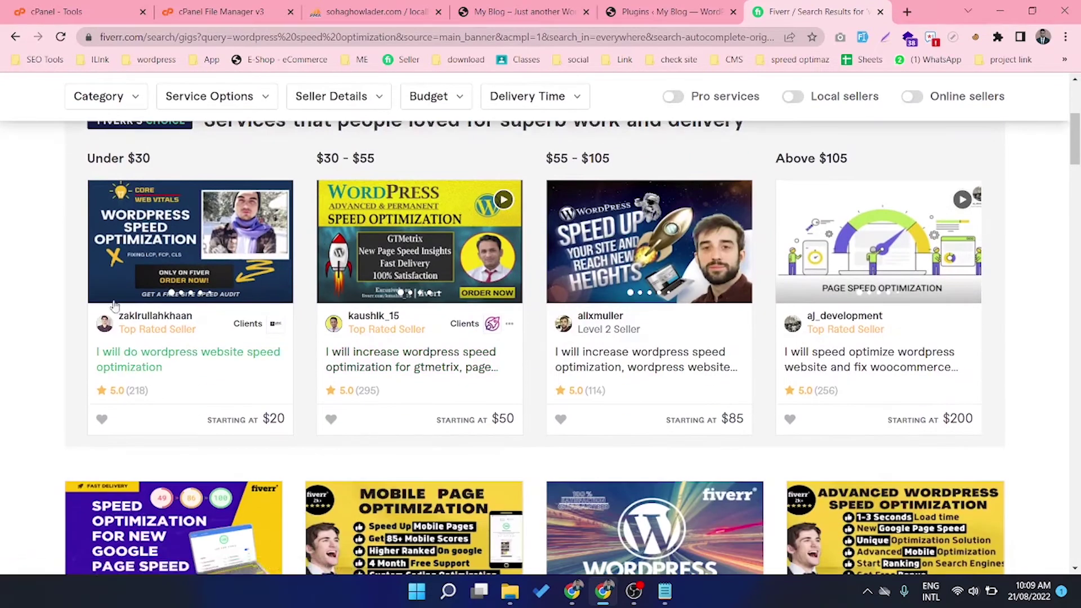
pyautogui.scroll(-1, 833, 377)
pyautogui.scroll(-3, 835, 381)
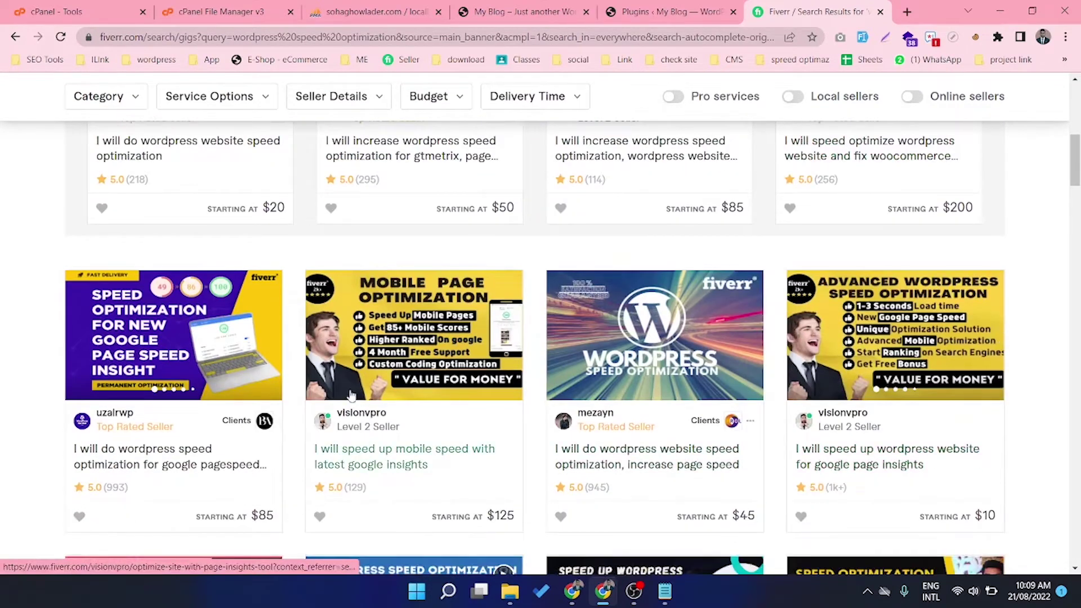
pyautogui.scroll(-5, 844, 377)
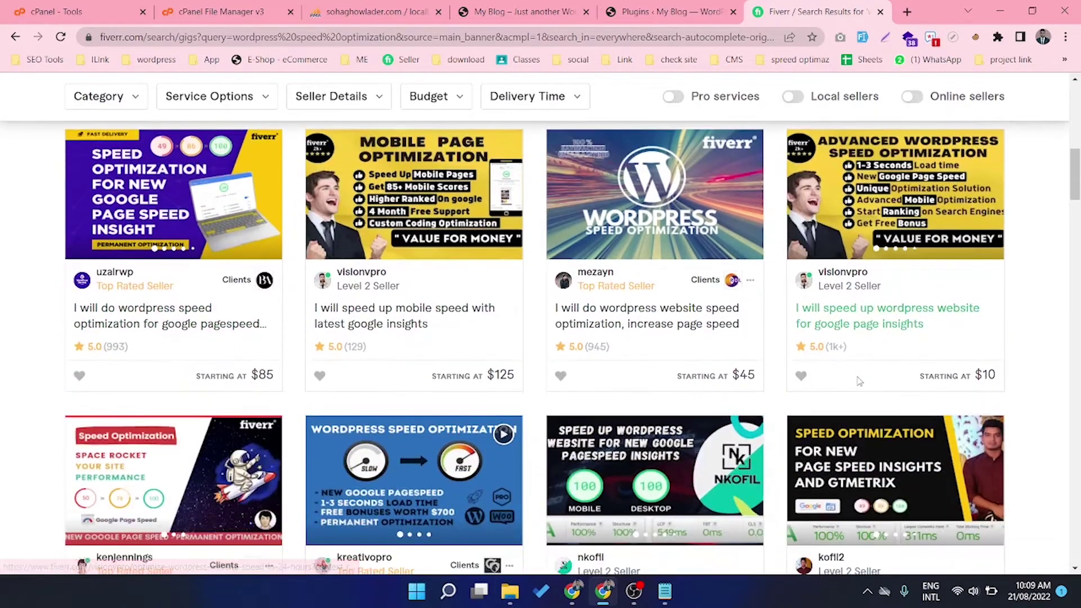
# Search Fiverr's services for "wordpress migration" using the suggested query.
pyautogui.scroll(5, 845, 393)
pyautogui.scroll(10, 201, 138)
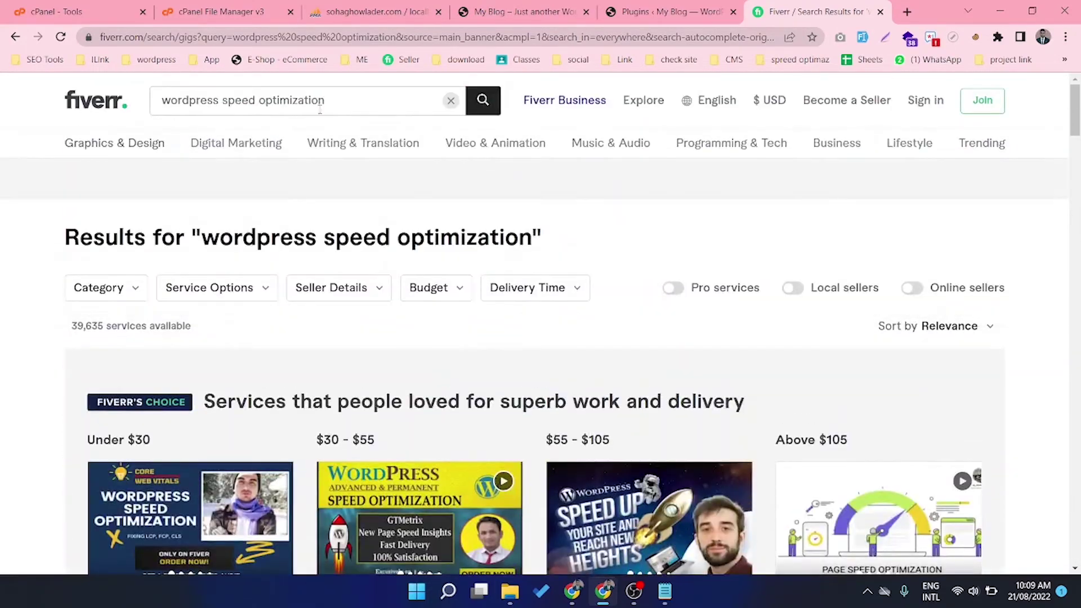
pyautogui.click(355, 99)
pyautogui.moveTo(354, 99); pyautogui.dragTo(222, 101)
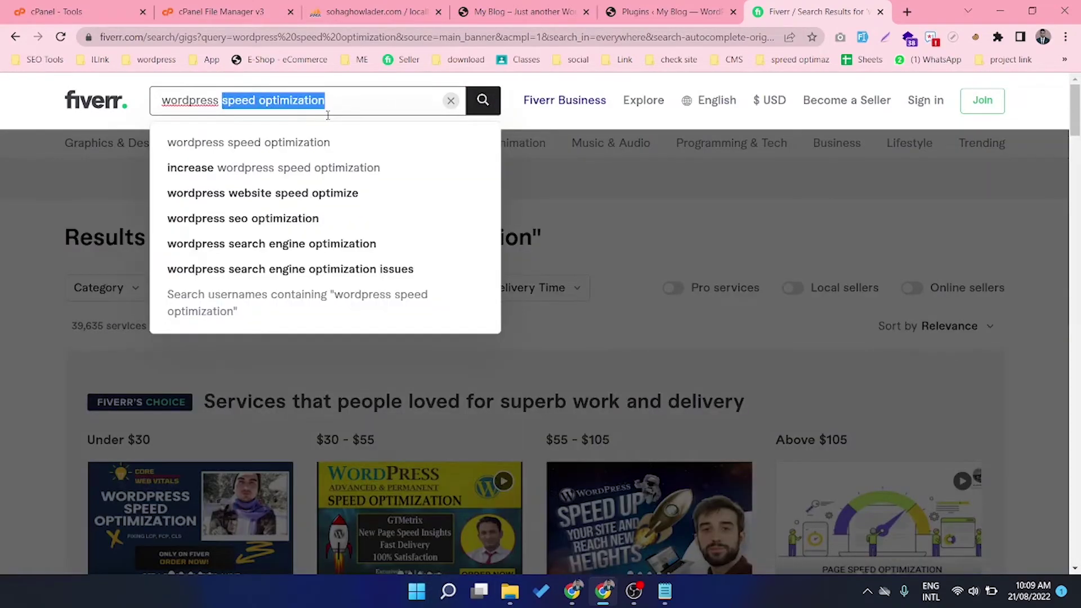
pyautogui.press('BackSpace')
pyautogui.write('mi')
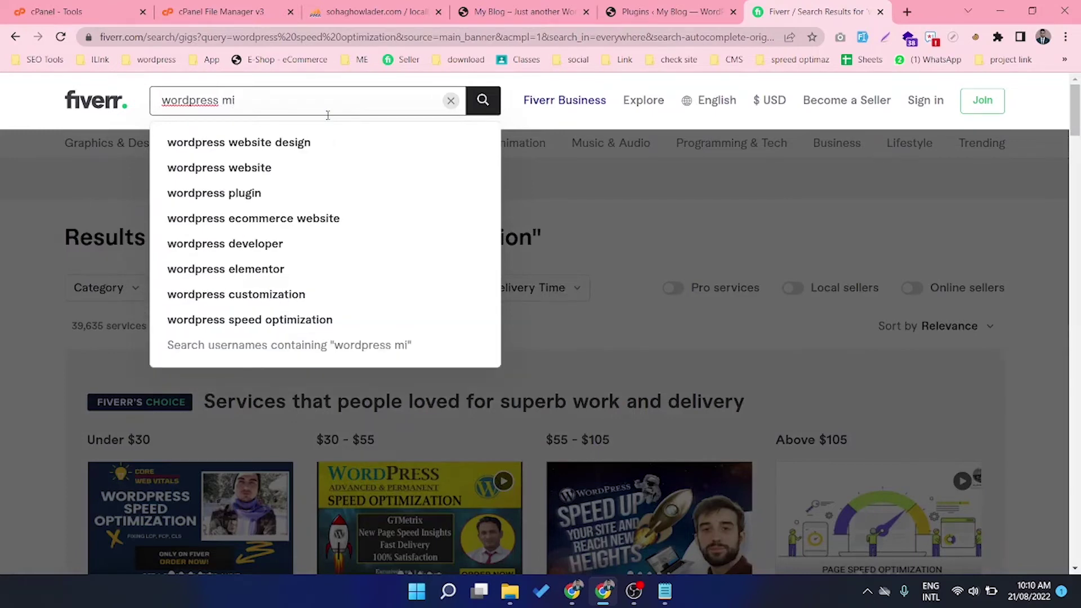
pyautogui.write('g')
pyautogui.click(294, 150)
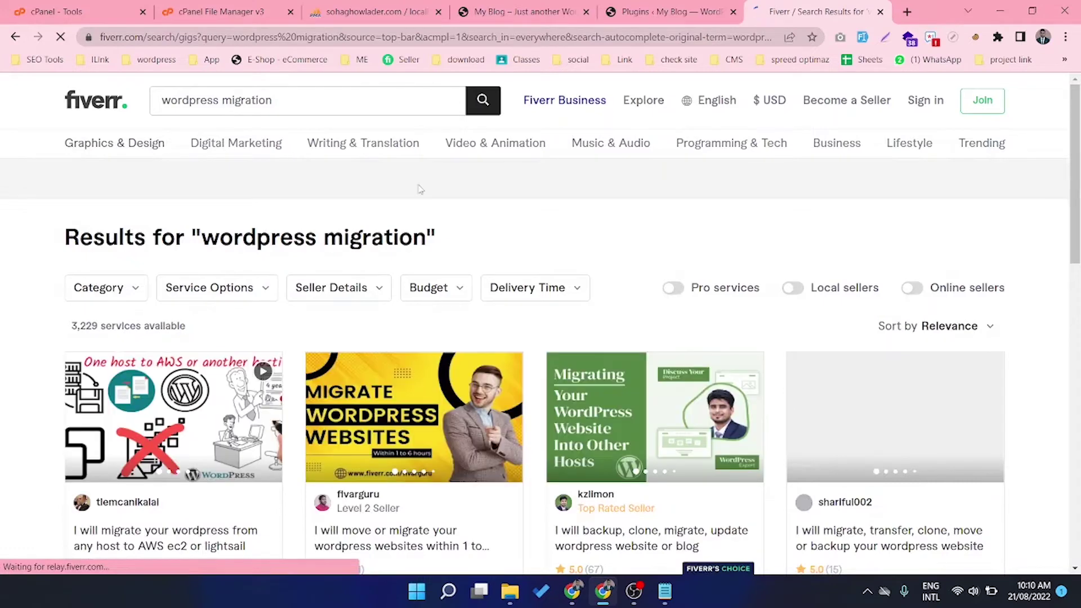
# Look over the WordPress migration gigs, checking their seller levels, ratings and starting prices.
pyautogui.scroll(-1, 515, 220)
pyautogui.scroll(-1, 514, 221)
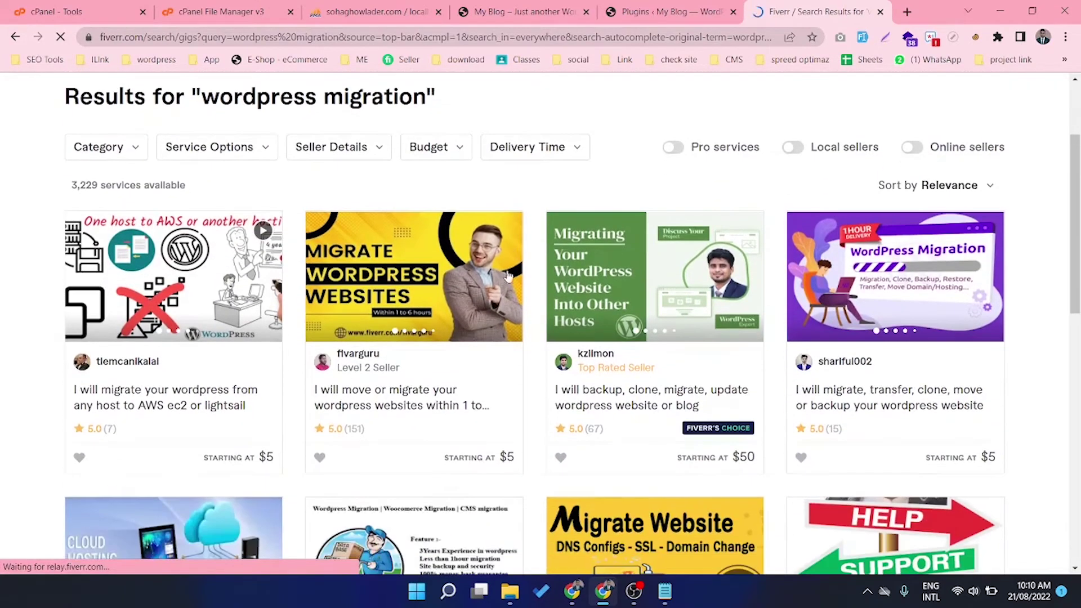
pyautogui.scroll(-1, 349, 405)
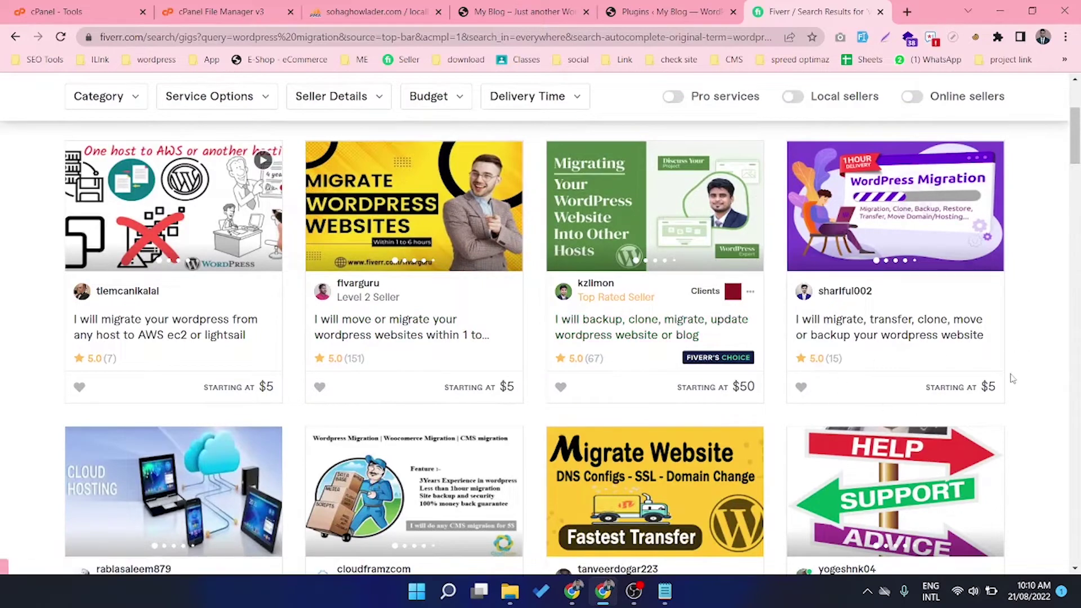
pyautogui.scroll(-3, 636, 371)
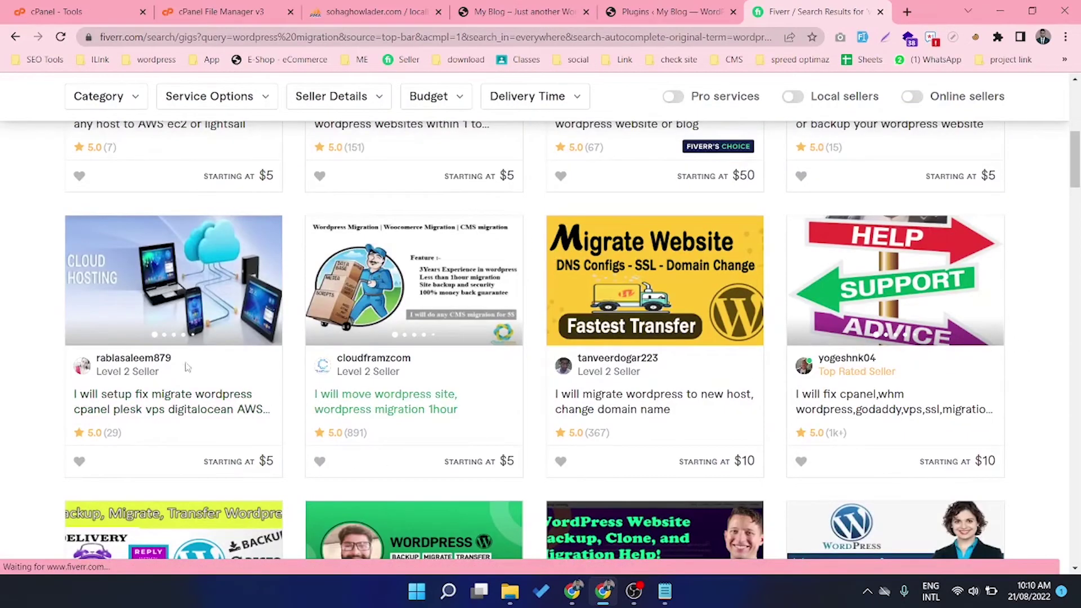
pyautogui.click(696, 429)
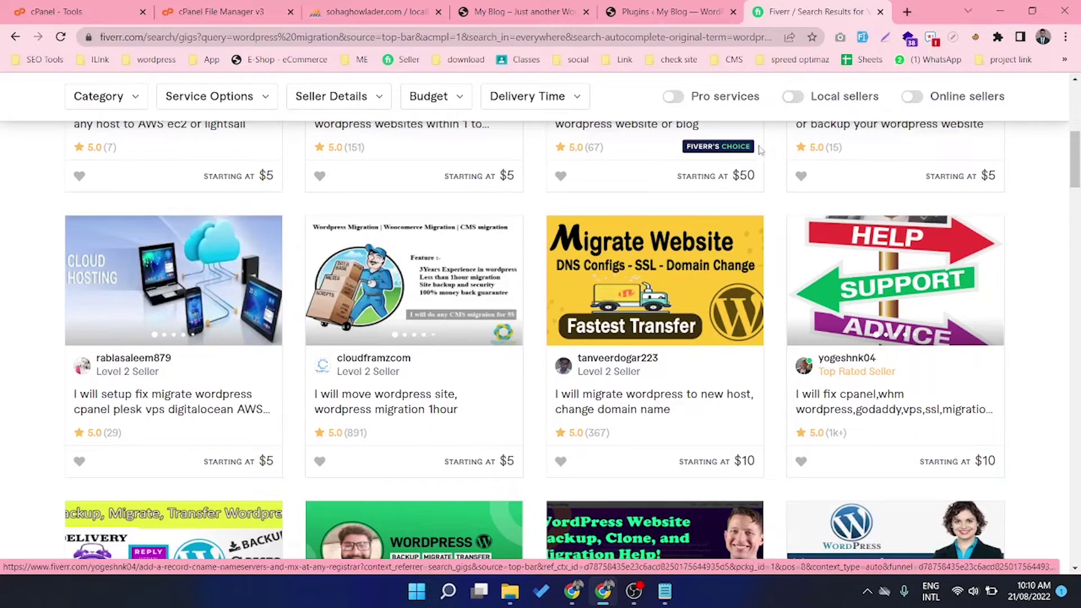
# Open sohaghowlader.com in a new browser tab.
pyautogui.click(907, 11)
pyautogui.write('soha')
pyautogui.press('Return')
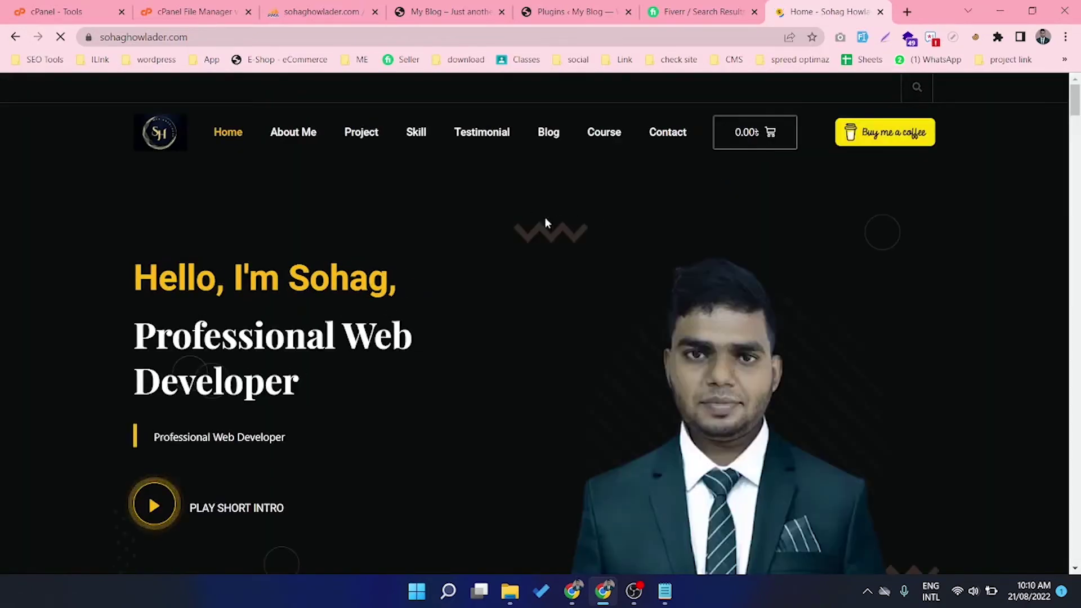
# Examine the premium plugin and theme offers on the home page, from Essential Addons to WP Rocket, including their sale prices.
pyautogui.scroll(-20, 505, 235)
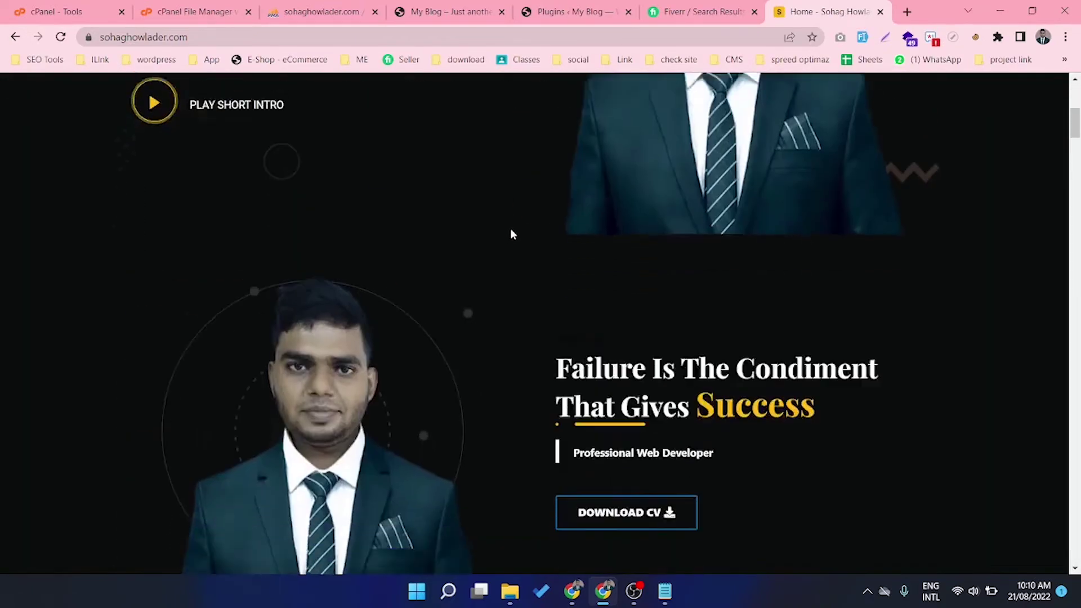
pyautogui.scroll(5, 514, 227)
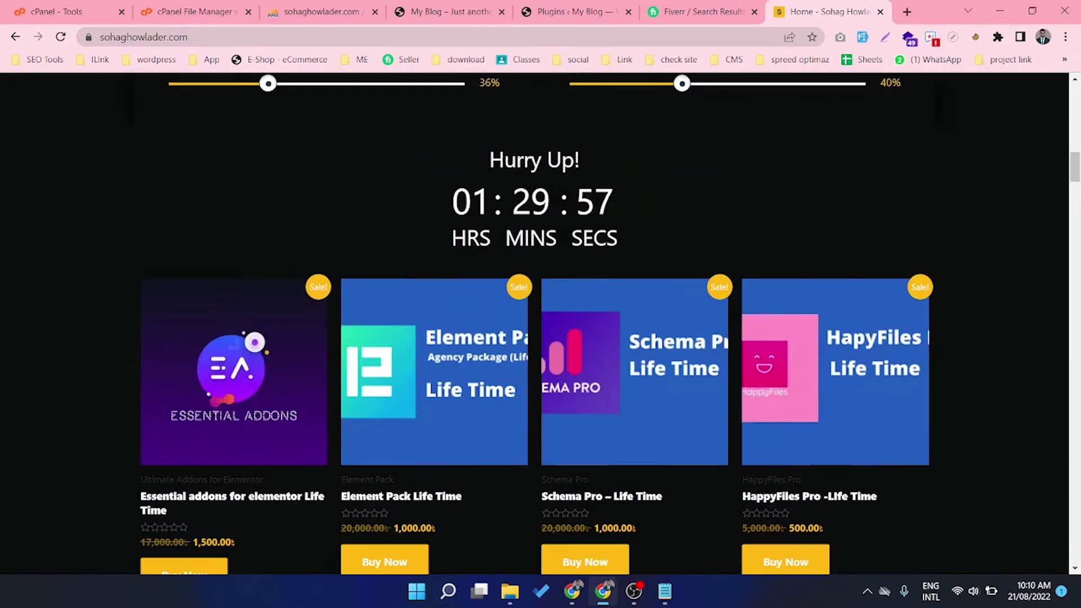
pyautogui.scroll(-11, 518, 224)
pyautogui.scroll(-9, 522, 224)
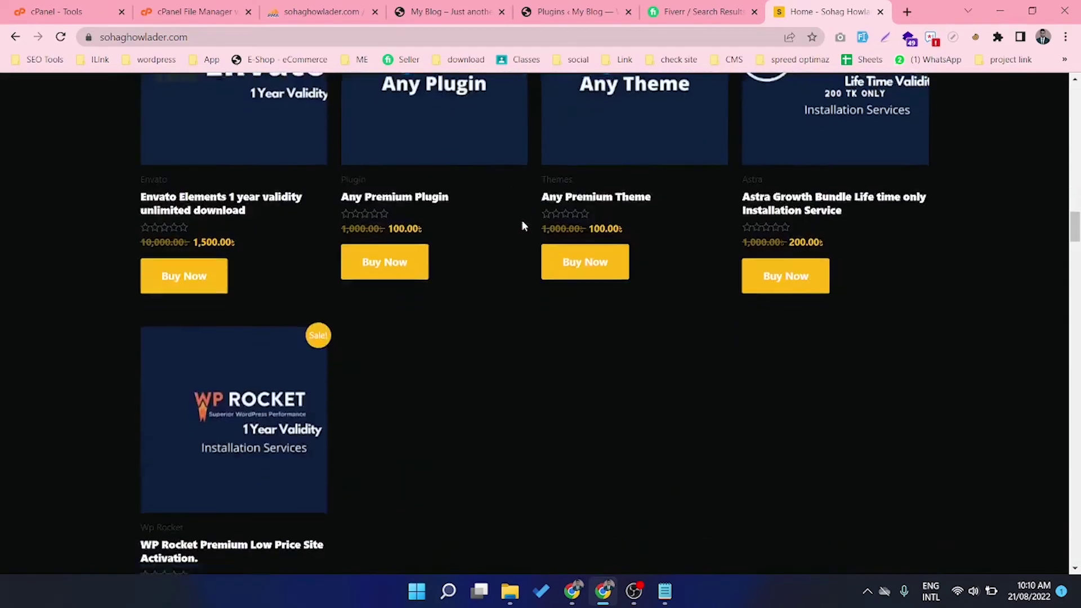
pyautogui.scroll(4, 360, 315)
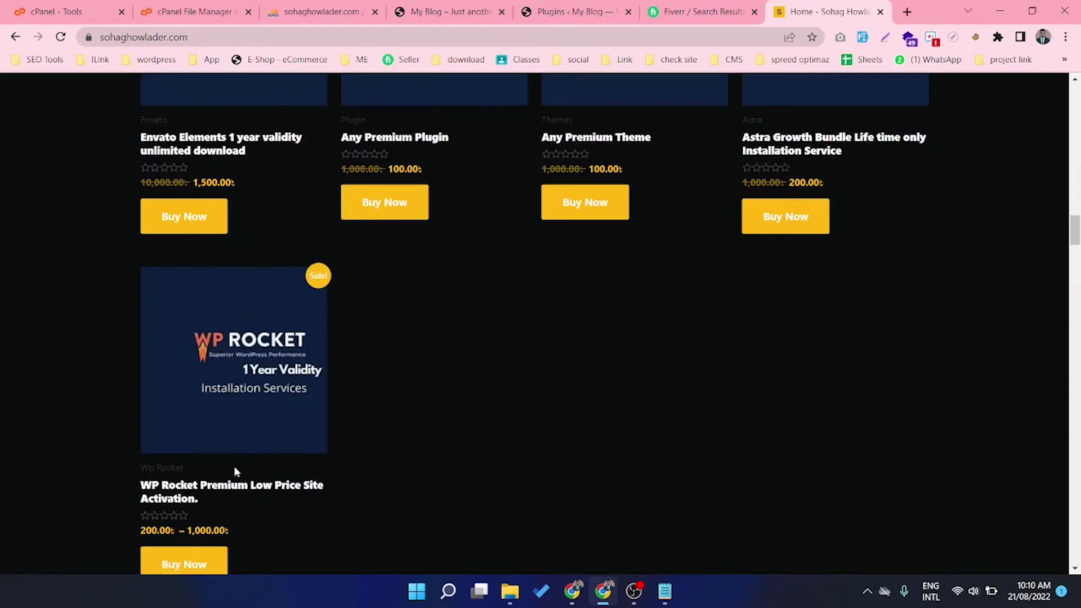
pyautogui.scroll(4, 365, 440)
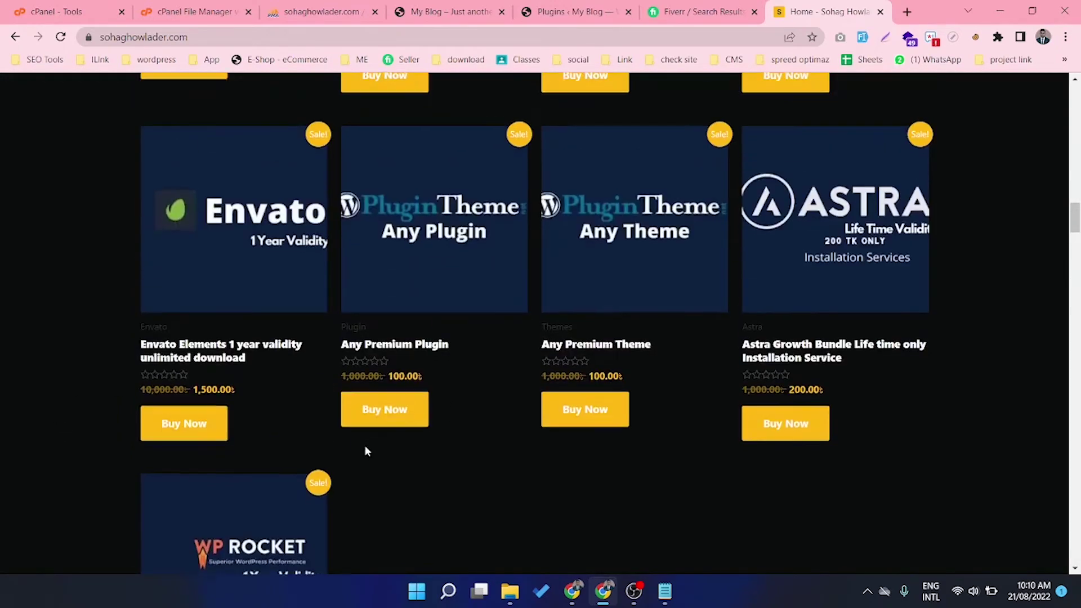
pyautogui.scroll(-3, 365, 451)
pyautogui.scroll(-4, 365, 451)
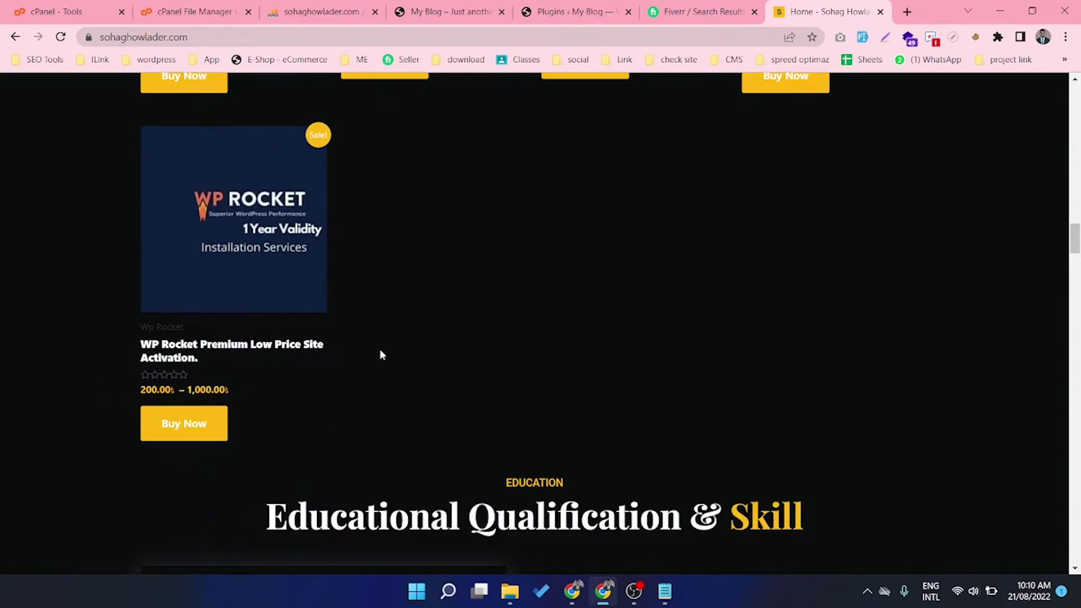
pyautogui.scroll(14, 410, 353)
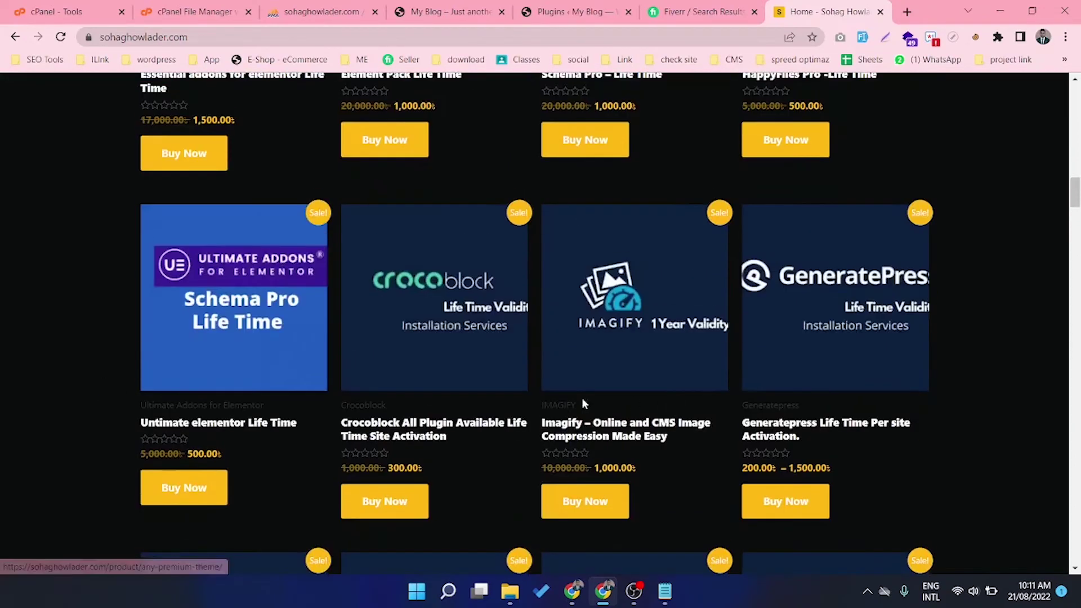
pyautogui.scroll(4, 582, 397)
pyautogui.scroll(-3, 534, 413)
pyautogui.scroll(-3, 431, 460)
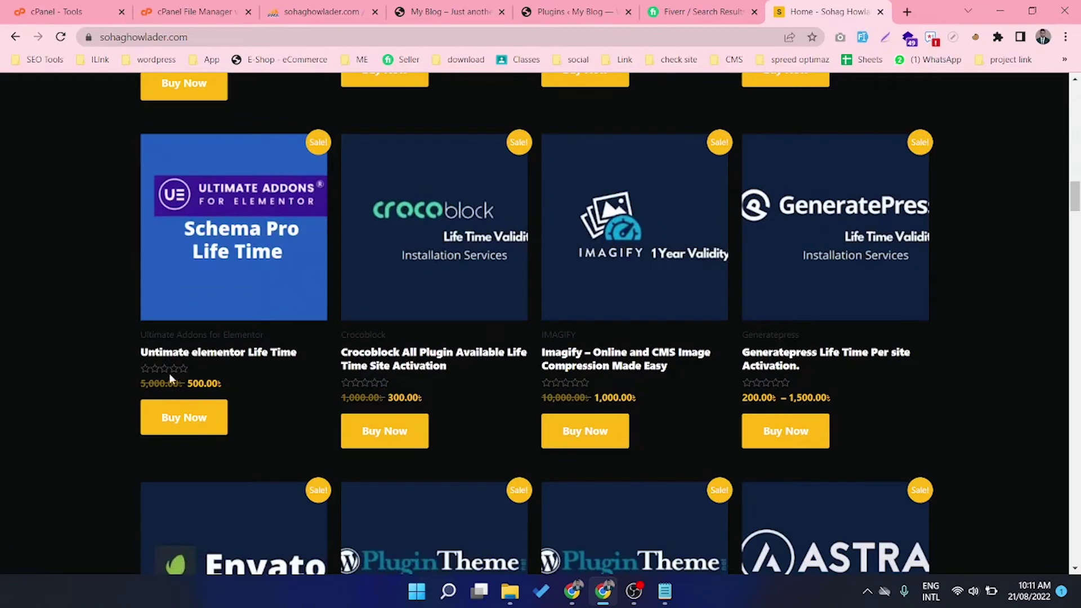
pyautogui.scroll(6, 214, 382)
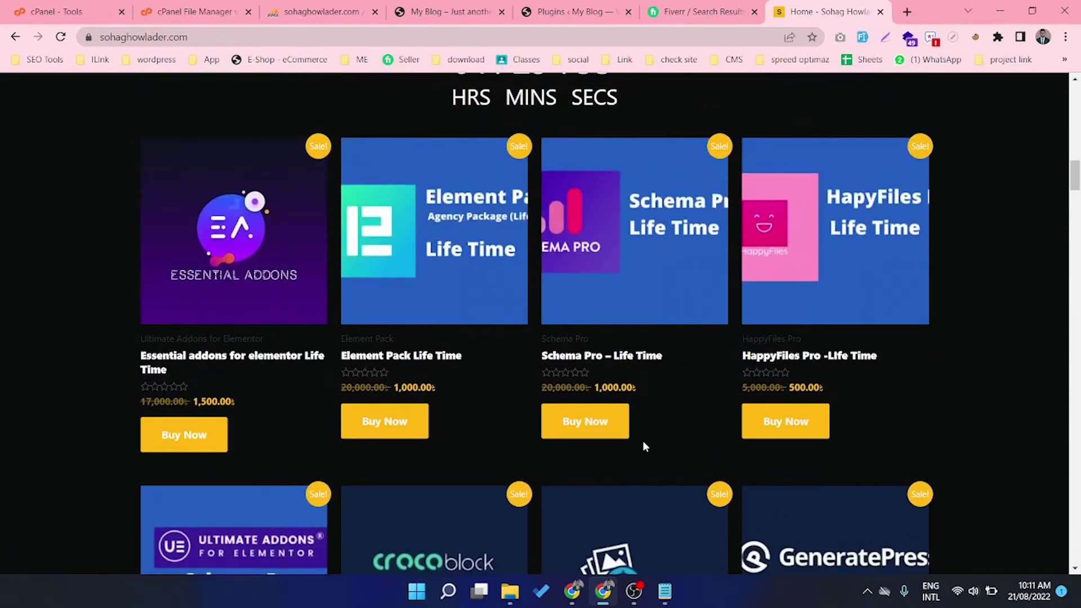
pyautogui.scroll(1, 394, 379)
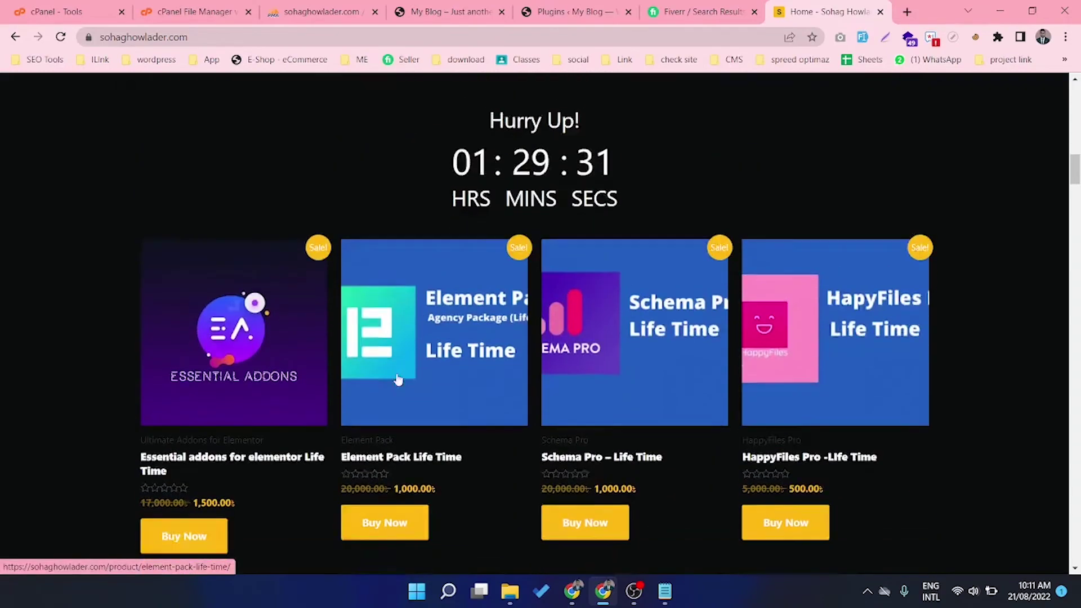
pyautogui.scroll(-10, 398, 379)
pyautogui.scroll(-14, 637, 389)
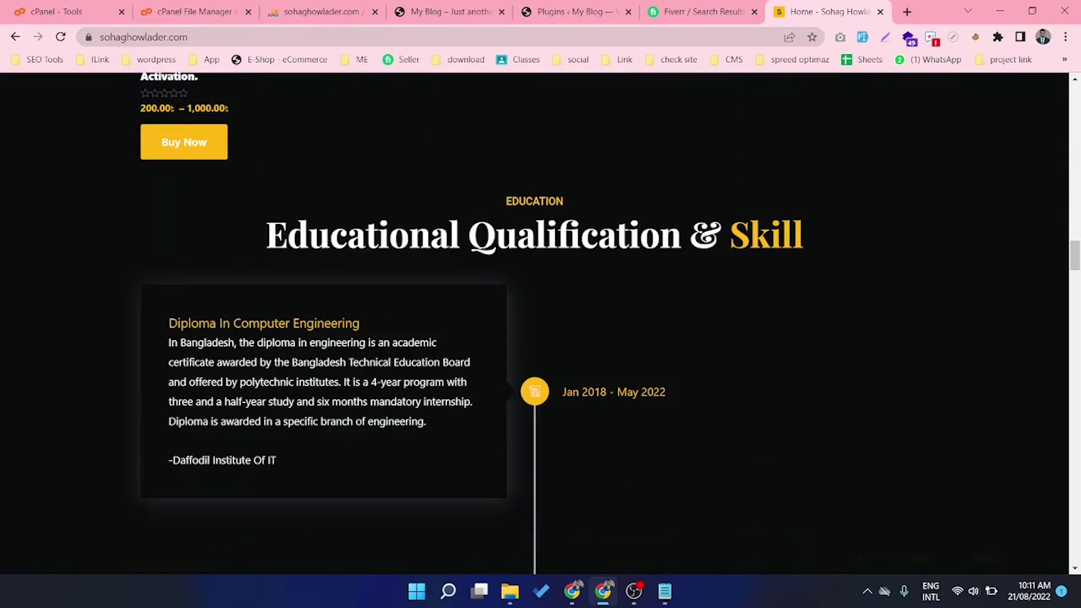
pyautogui.scroll(11, 629, 387)
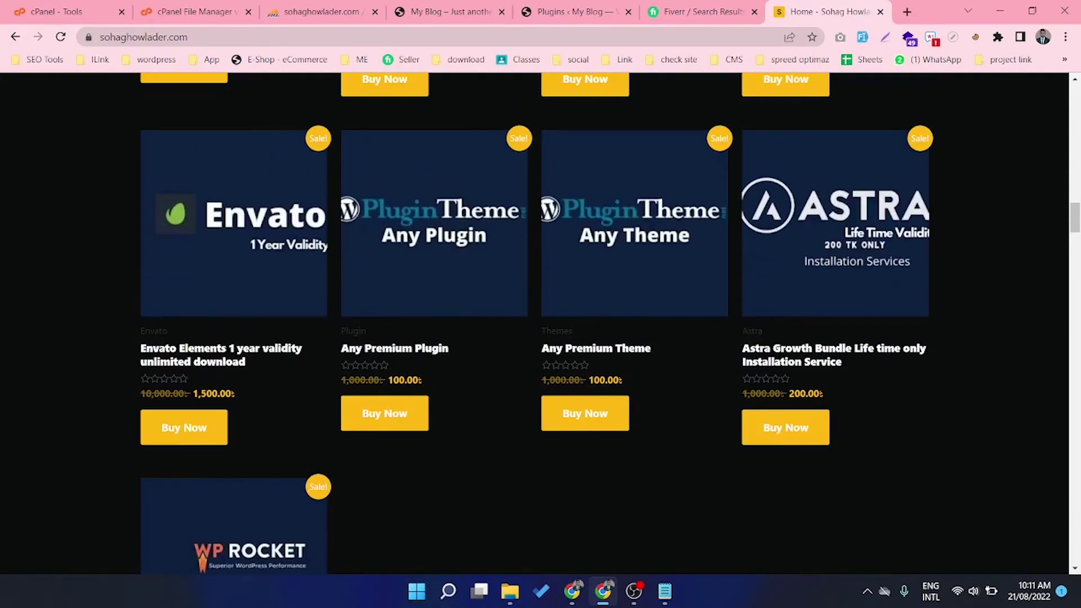
pyautogui.scroll(10, 507, 423)
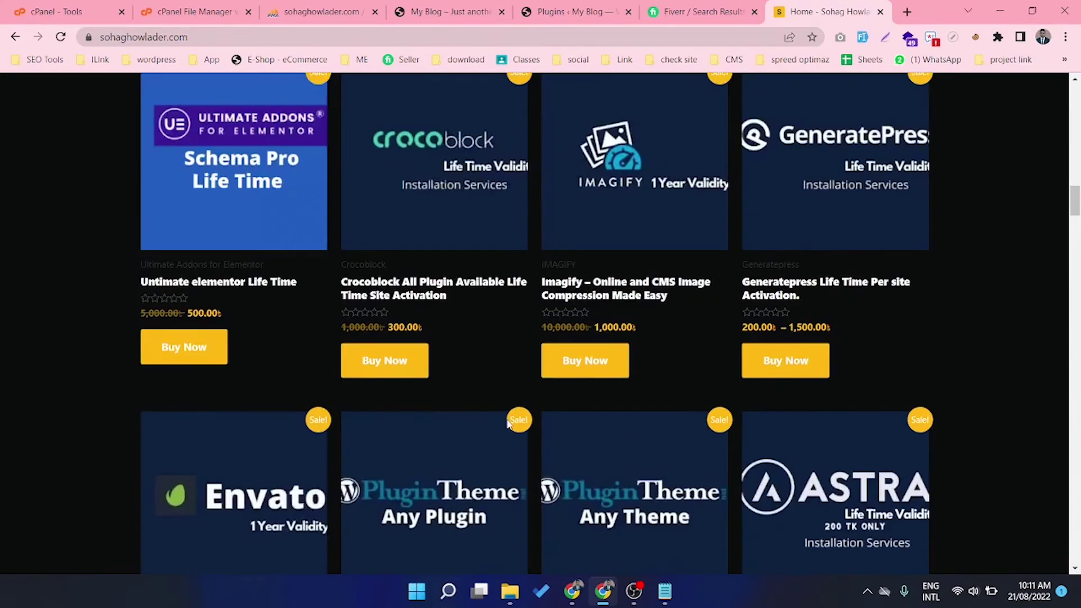
pyautogui.scroll(10, 456, 394)
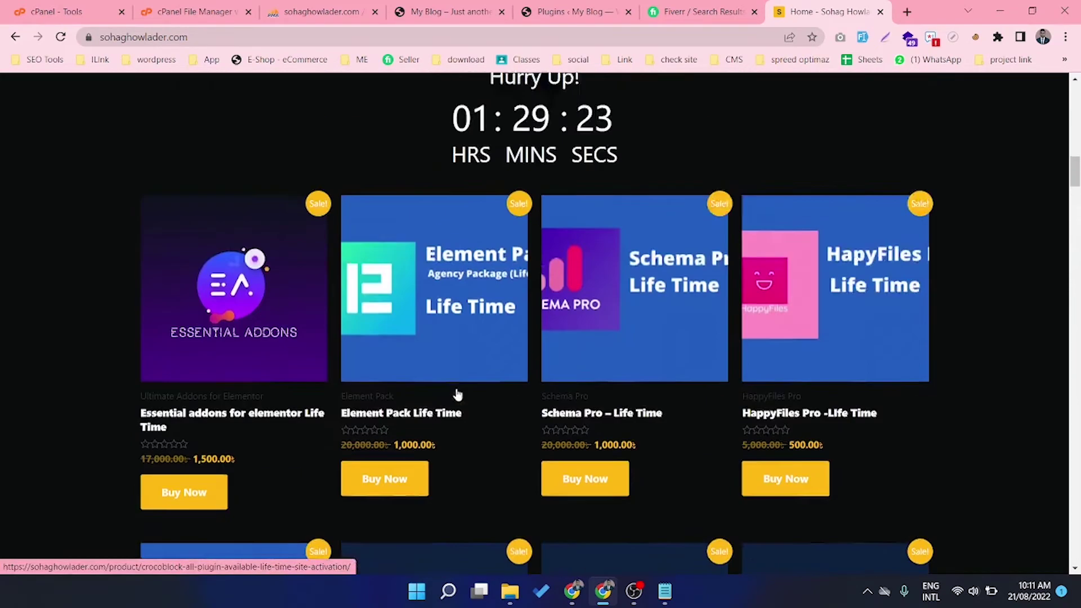
# Open the site's Course page.
pyautogui.scroll(10, 472, 382)
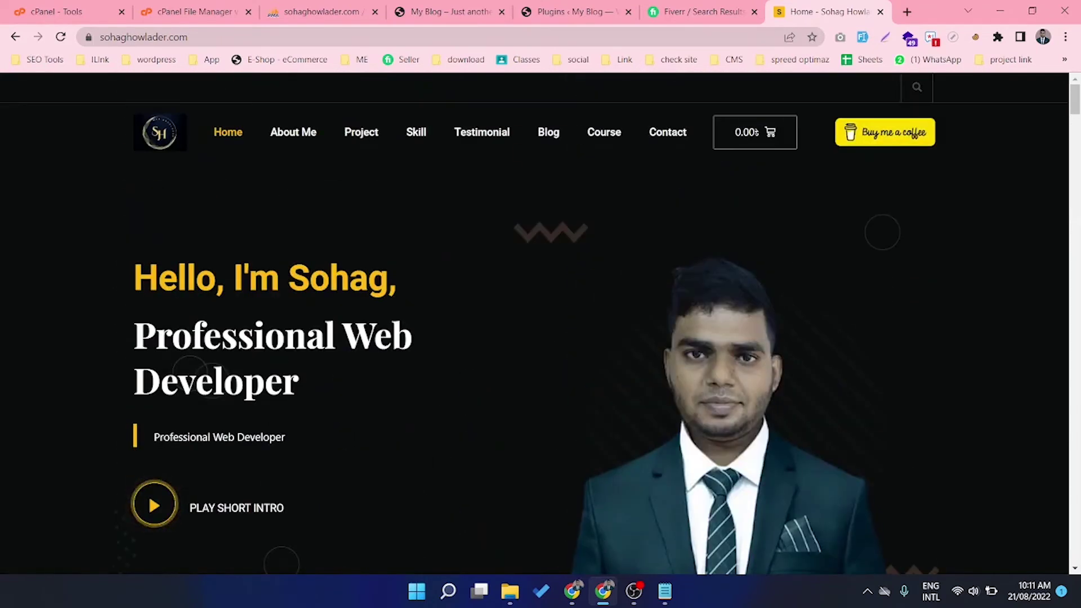
pyautogui.click(601, 133)
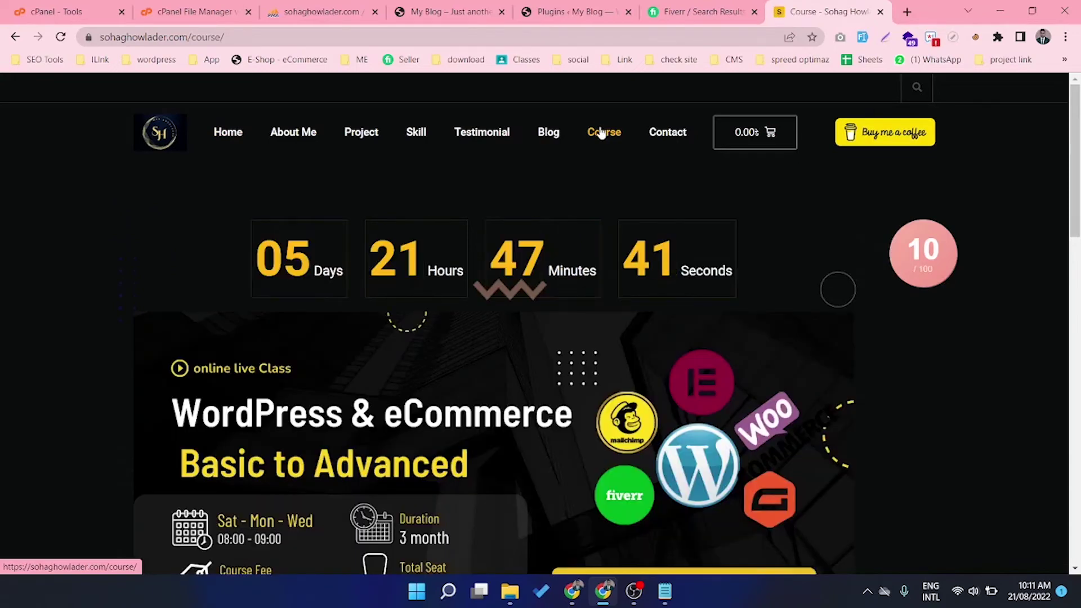
# Examine the course outline, from the Extensions and Software module to Fiverr Program On Marketplace.
pyautogui.scroll(-3, 600, 167)
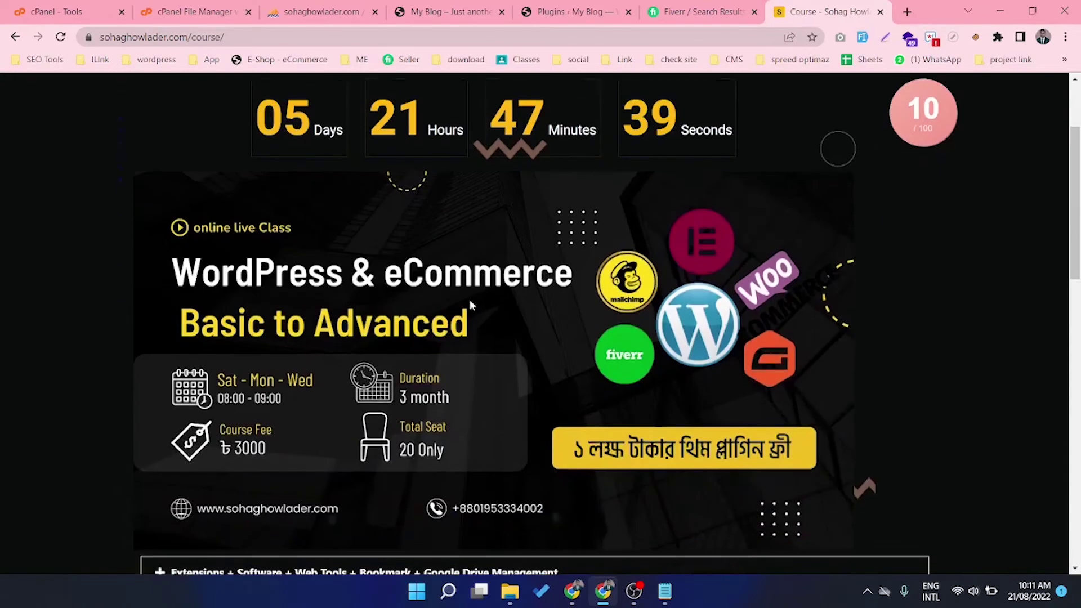
pyautogui.scroll(-1, 490, 295)
pyautogui.scroll(-3, 490, 292)
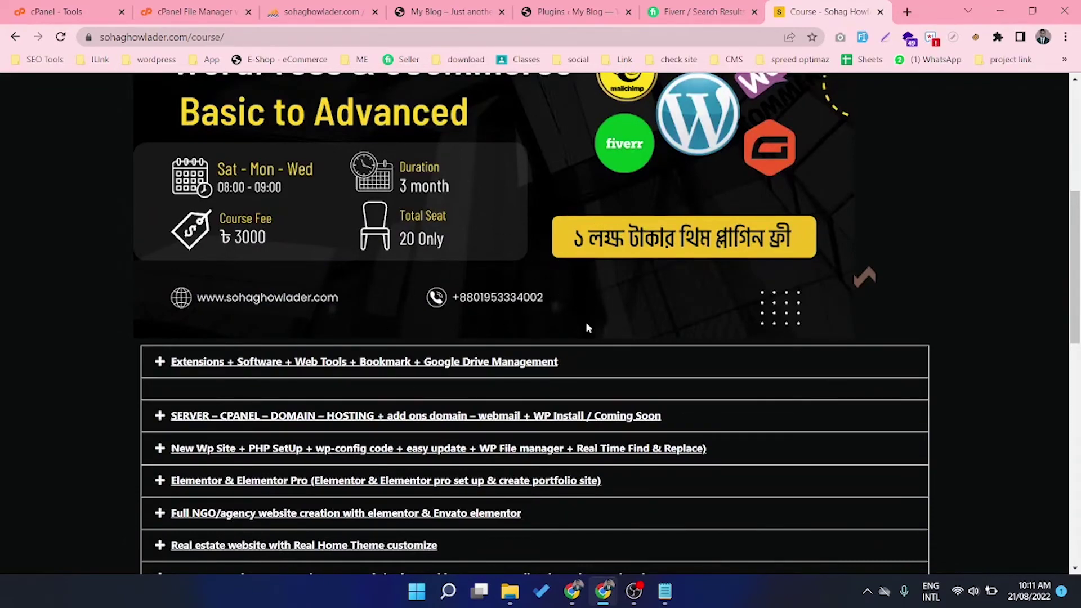
pyautogui.scroll(-3, 587, 332)
pyautogui.scroll(-9, 490, 323)
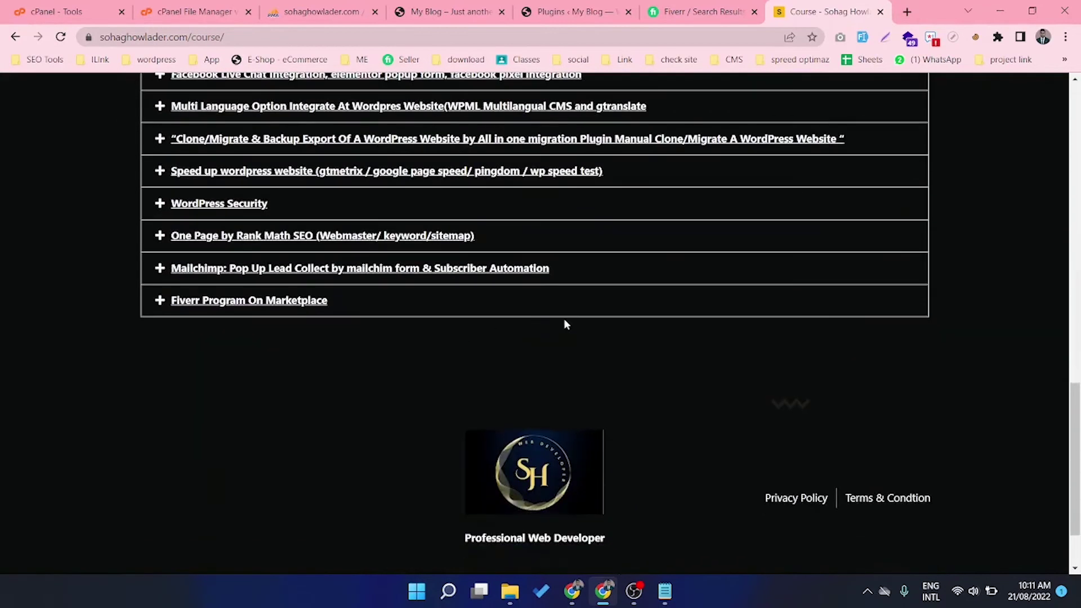
pyautogui.scroll(1, 564, 320)
pyautogui.scroll(7, 550, 334)
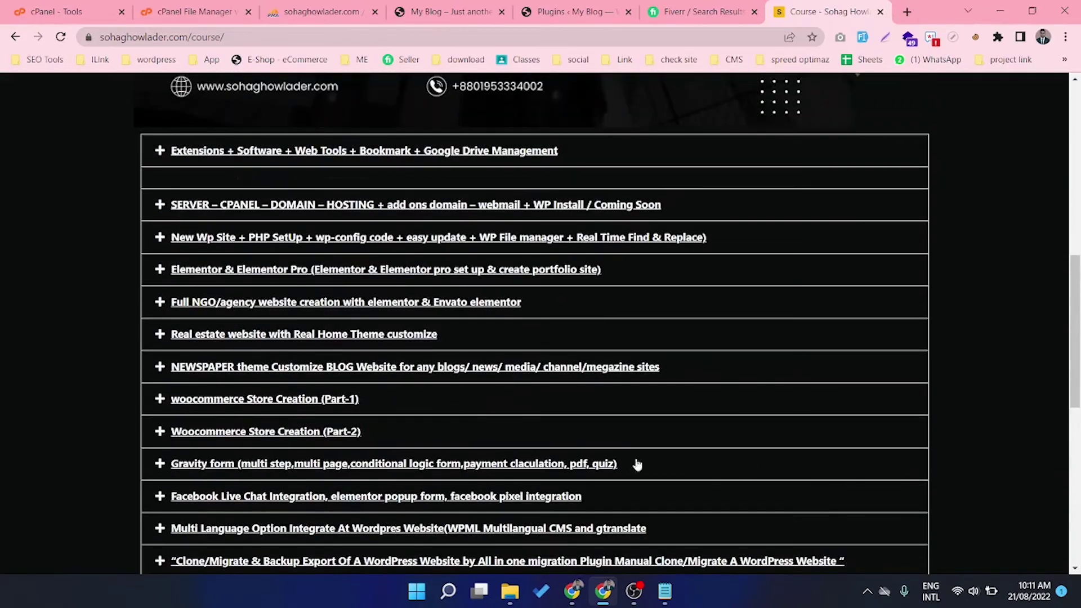
pyautogui.scroll(-4, 782, 414)
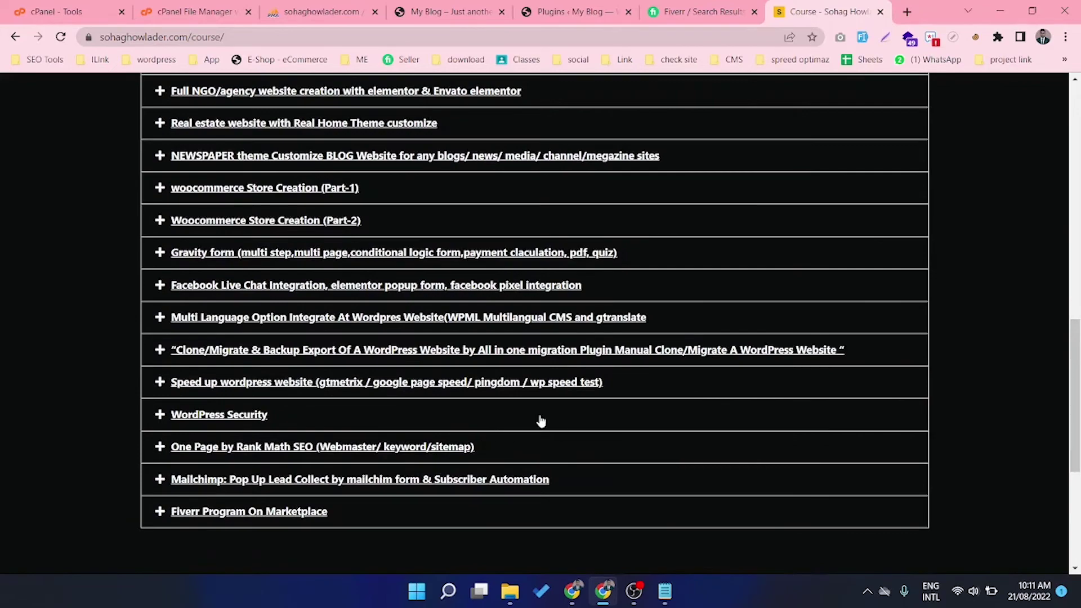
pyautogui.scroll(4, 568, 415)
pyautogui.scroll(1, 517, 313)
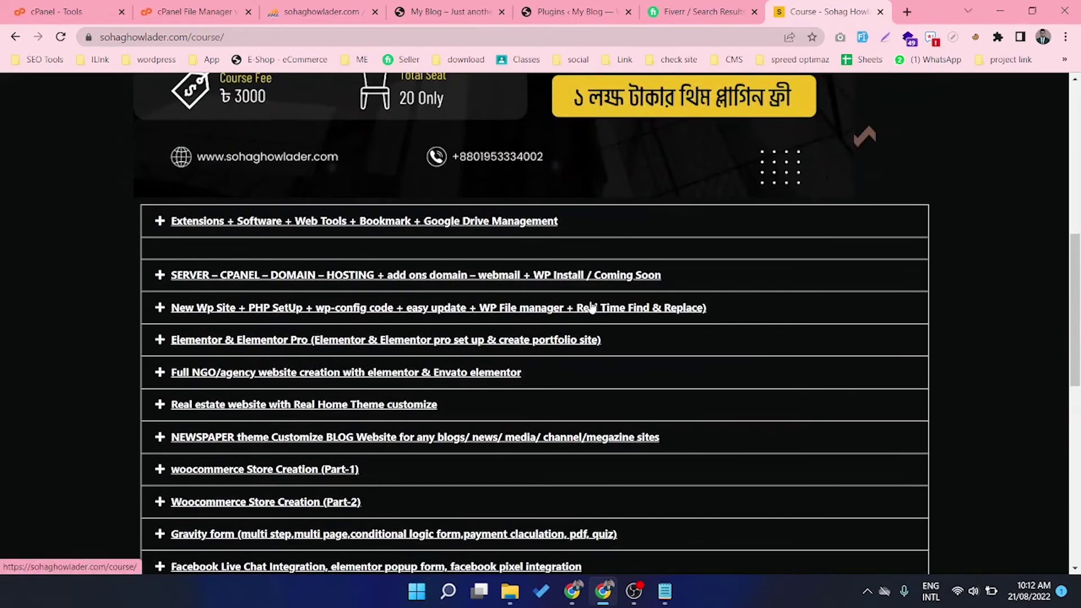
pyautogui.scroll(-2, 590, 306)
pyautogui.scroll(4, 633, 321)
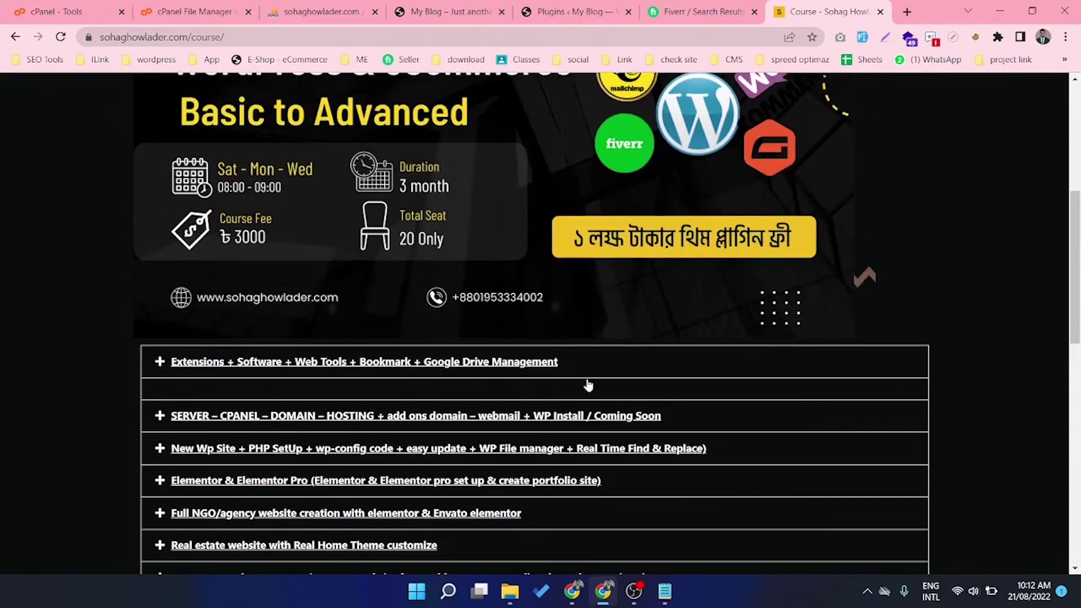
# Review the WordPress & eCommerce course banner, checking its class schedule, duration, fee, seat limit, free plugin offer and countdown.
pyautogui.scroll(3, 899, 394)
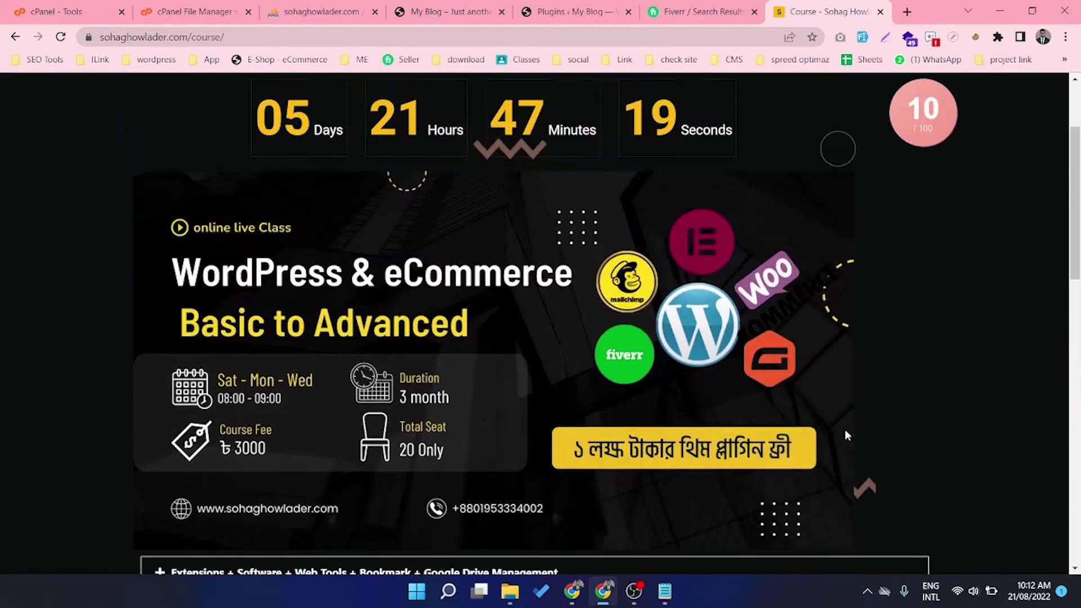
pyautogui.scroll(-2, 844, 429)
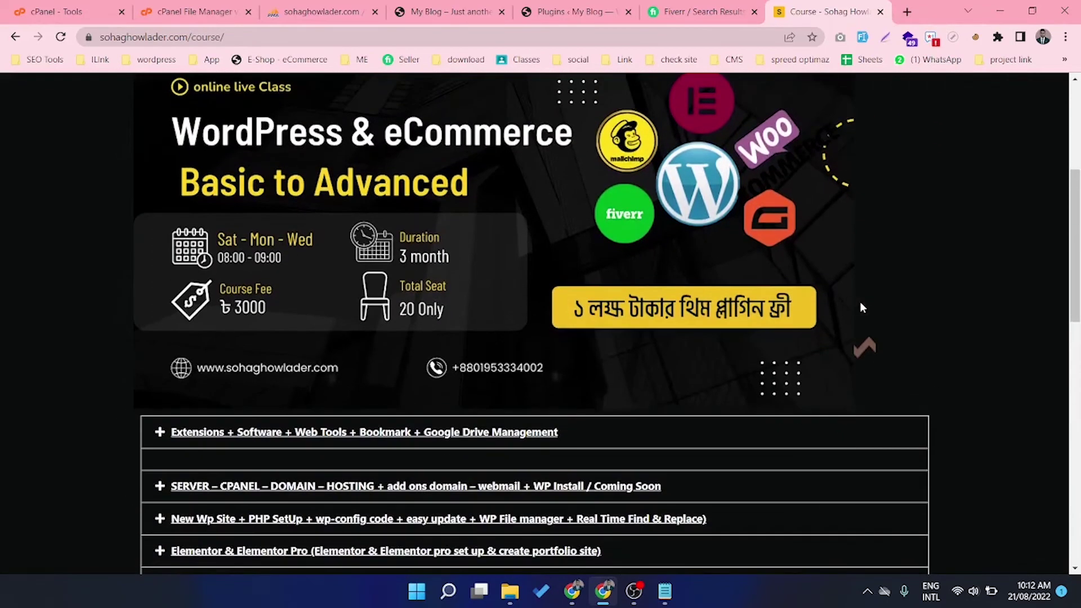
pyautogui.scroll(2, 633, 367)
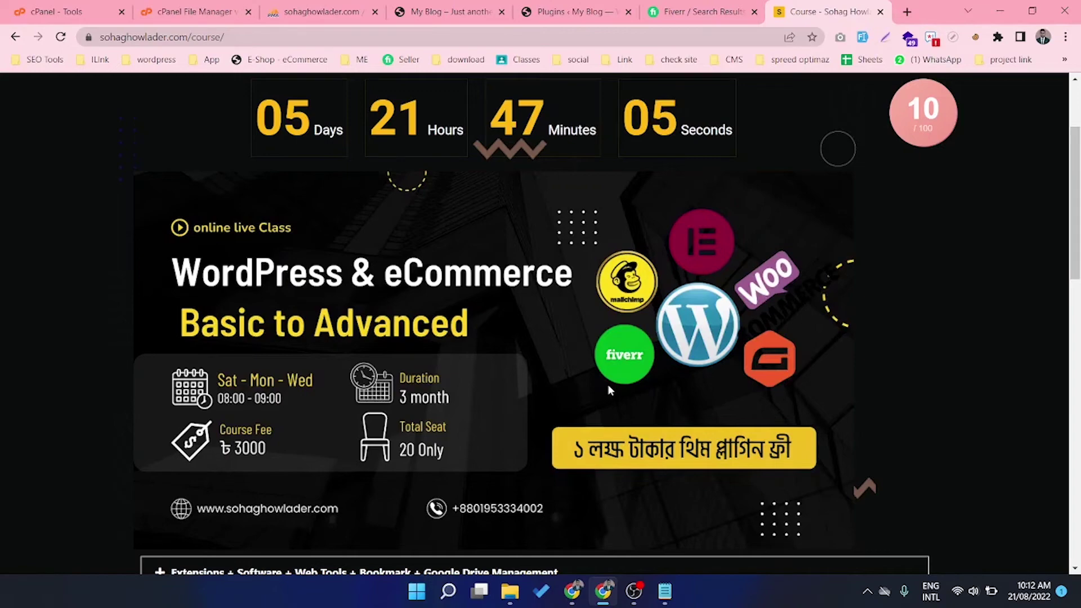
pyautogui.scroll(3, 609, 388)
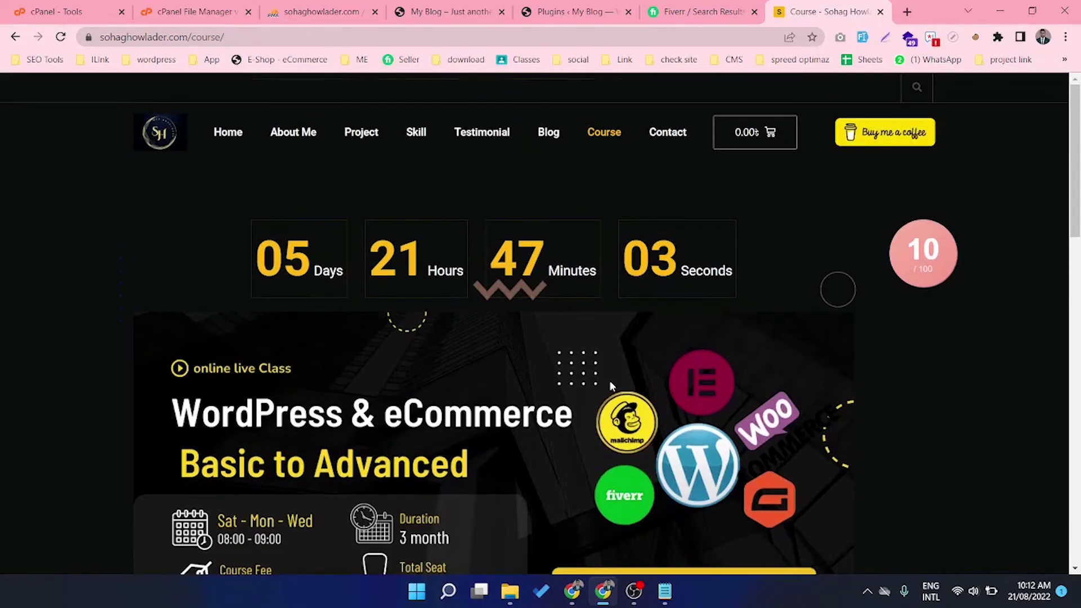
pyautogui.scroll(-3, 609, 386)
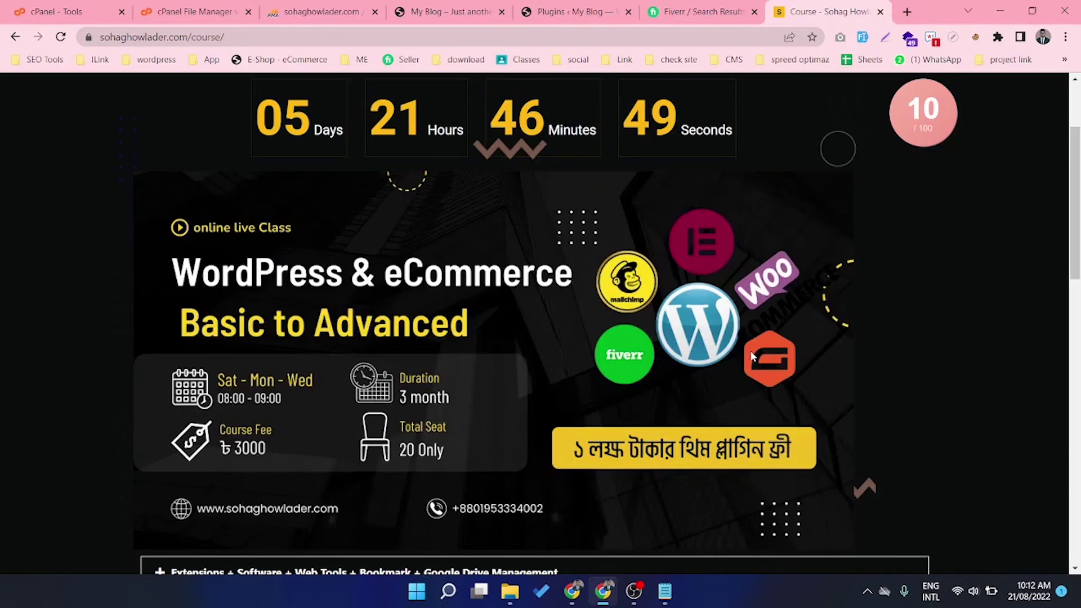
pyautogui.scroll(-2, 472, 388)
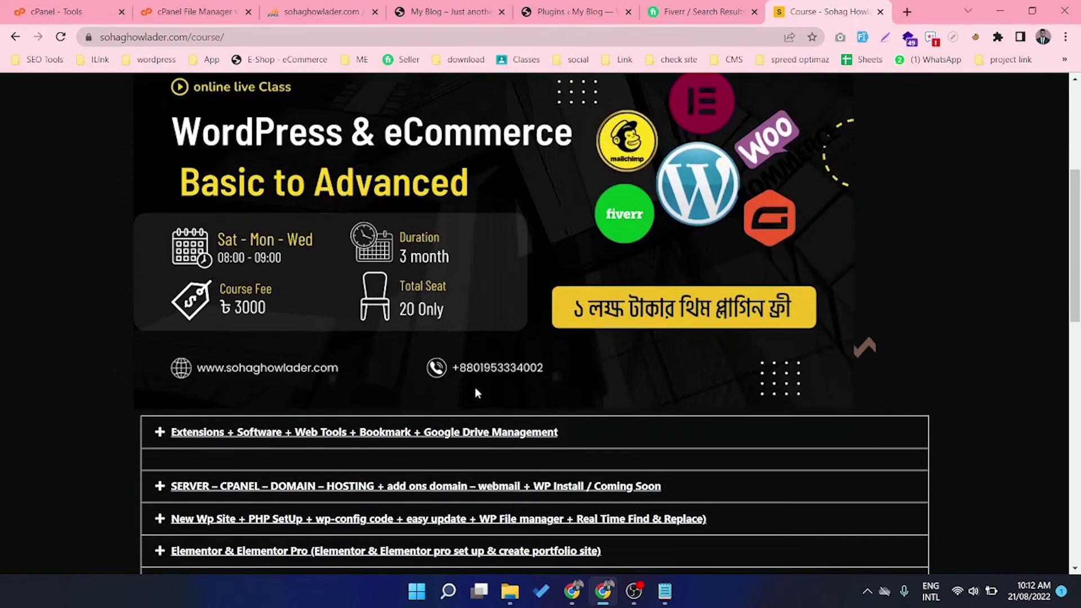
pyautogui.scroll(5, 481, 382)
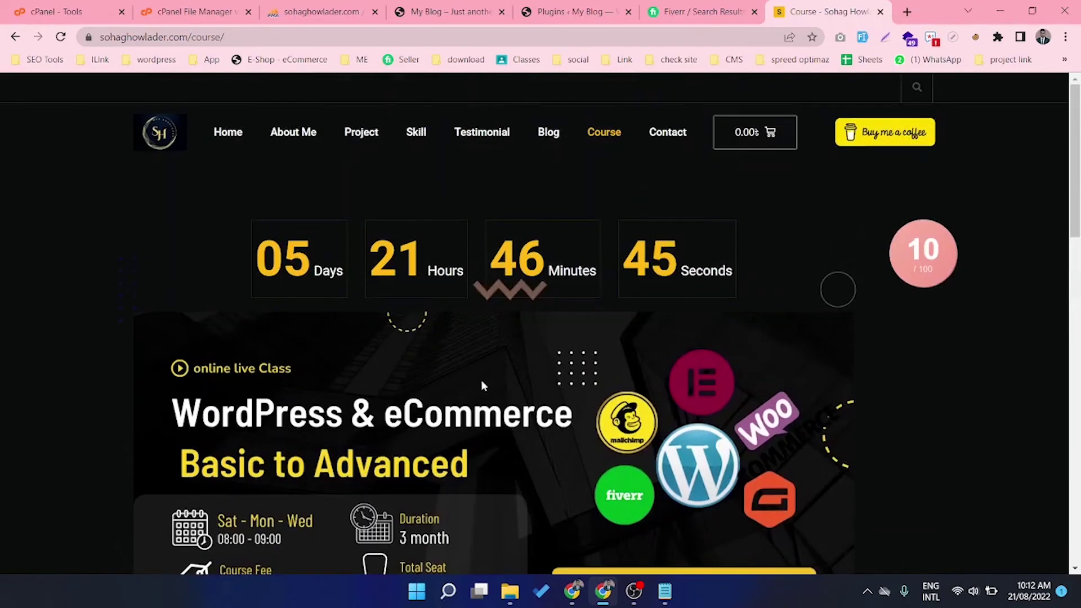
# Go over the course banner and module list again, including the WooCommerce, website migration, speed optimization and WordPress security modules.
pyautogui.scroll(-7, 481, 383)
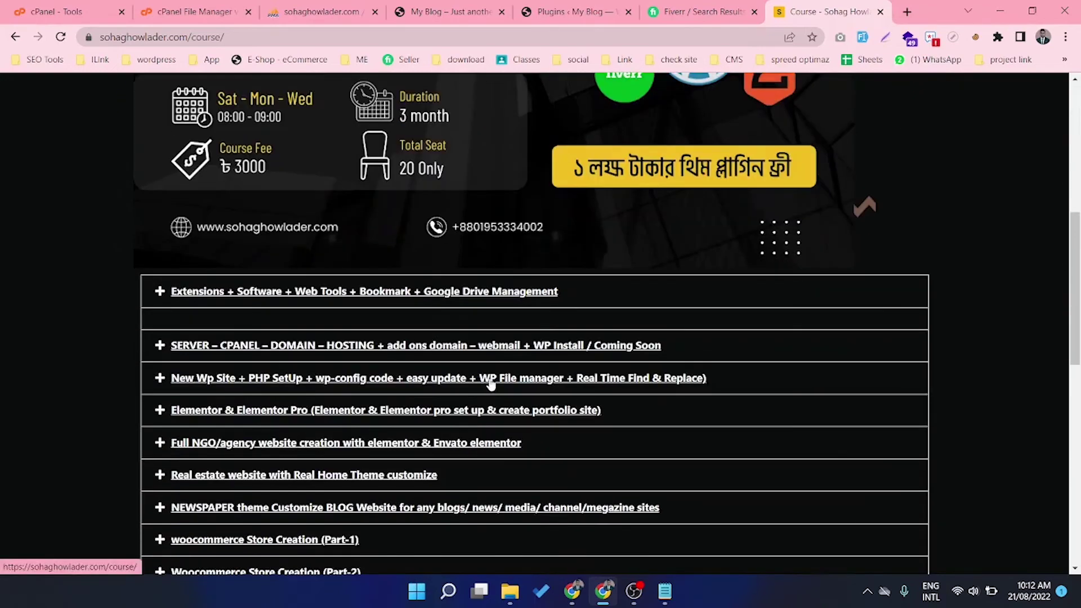
pyautogui.scroll(-11, 493, 381)
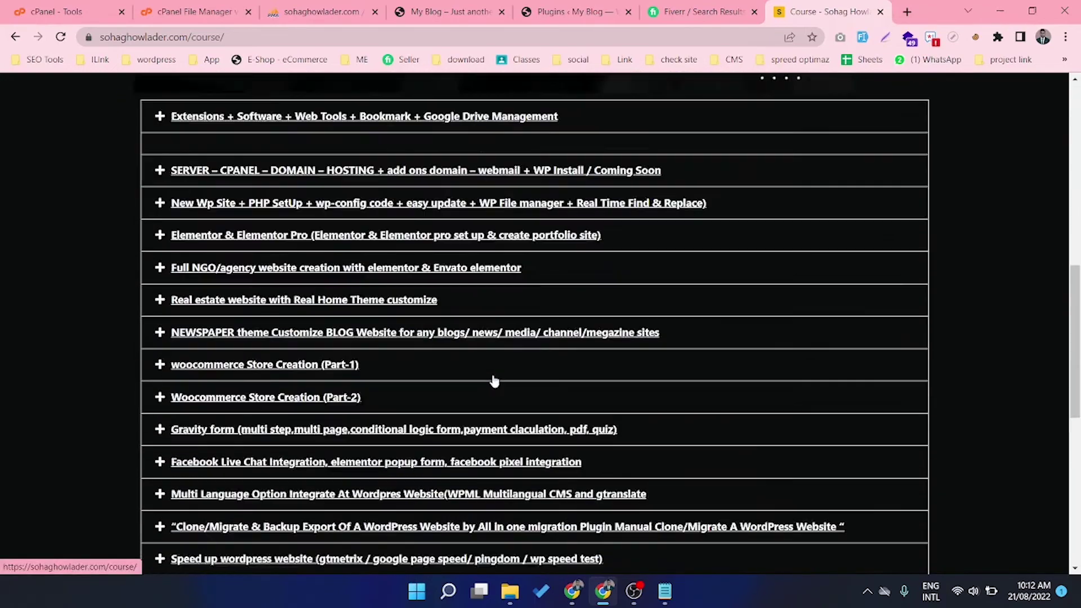
pyautogui.scroll(9, 493, 381)
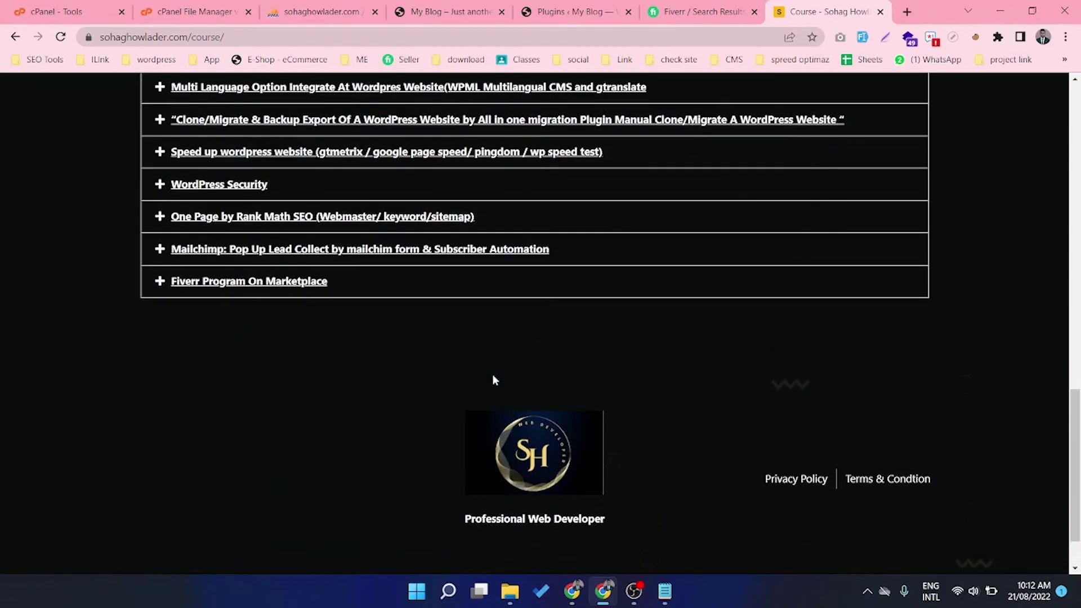
pyautogui.scroll(10, 495, 380)
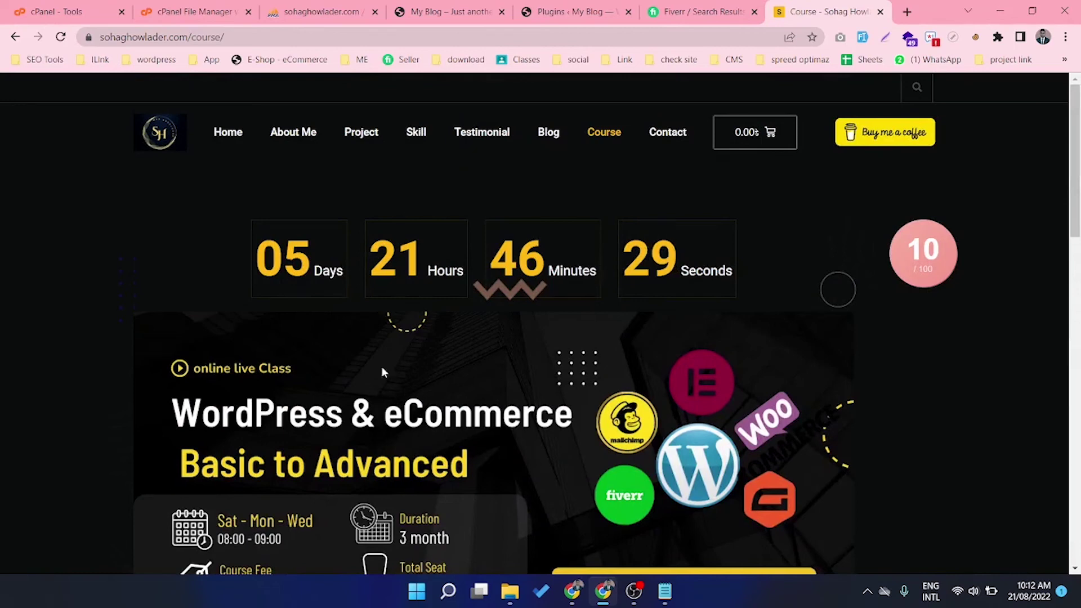
pyautogui.scroll(-3, 495, 362)
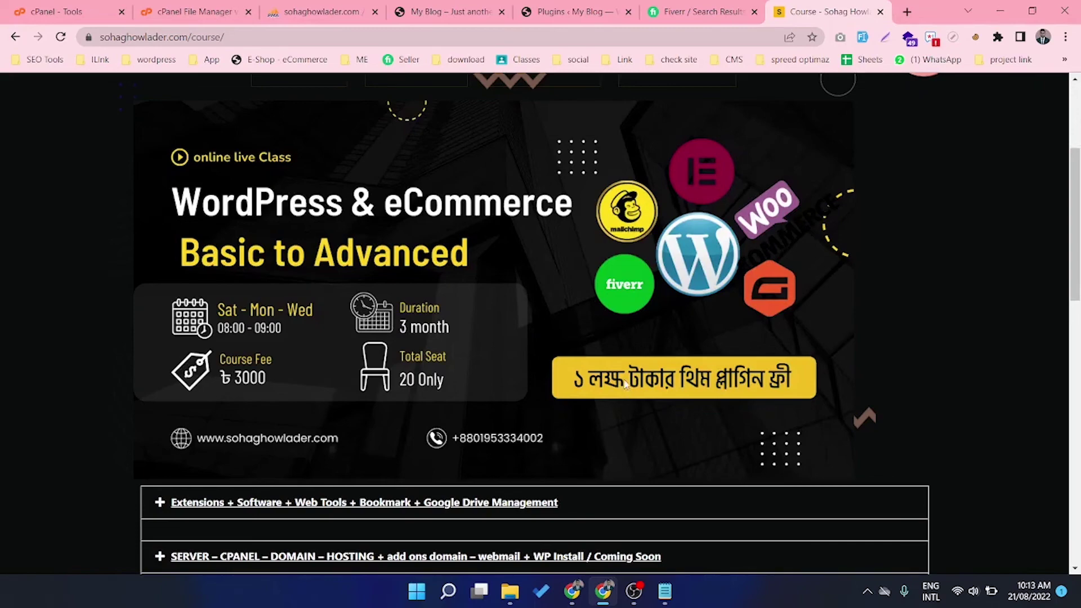
pyautogui.scroll(-2, 624, 382)
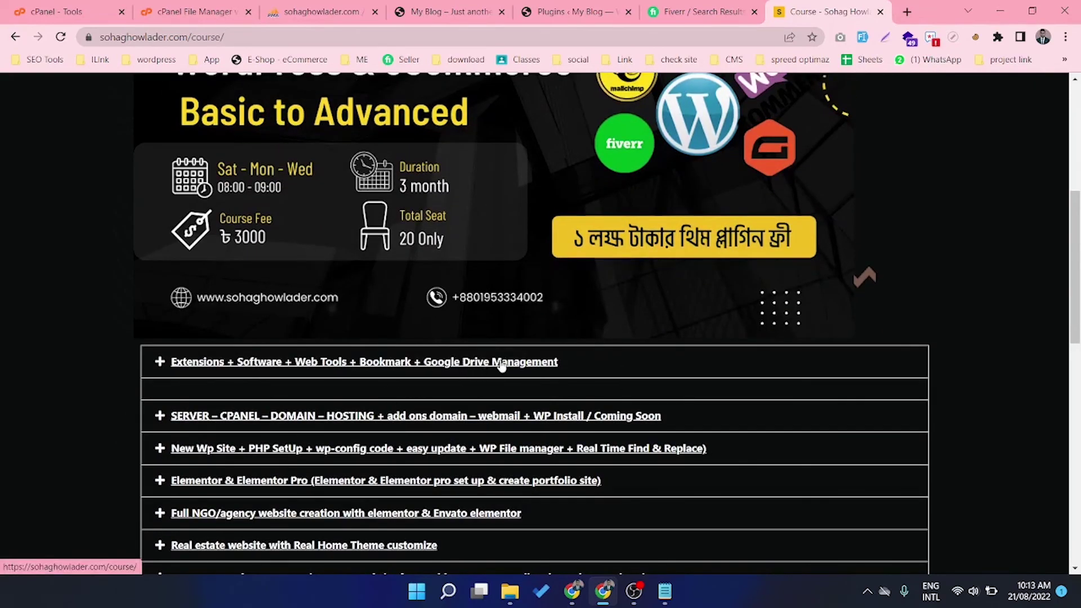
pyautogui.scroll(-2, 501, 365)
pyautogui.scroll(4, 501, 366)
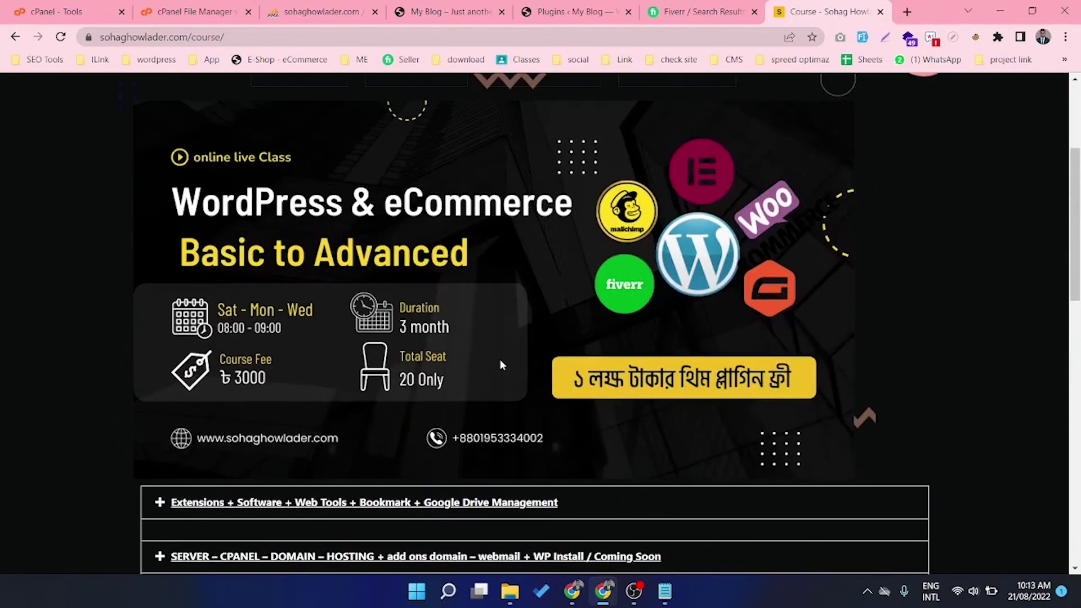
pyautogui.scroll(-5, 641, 331)
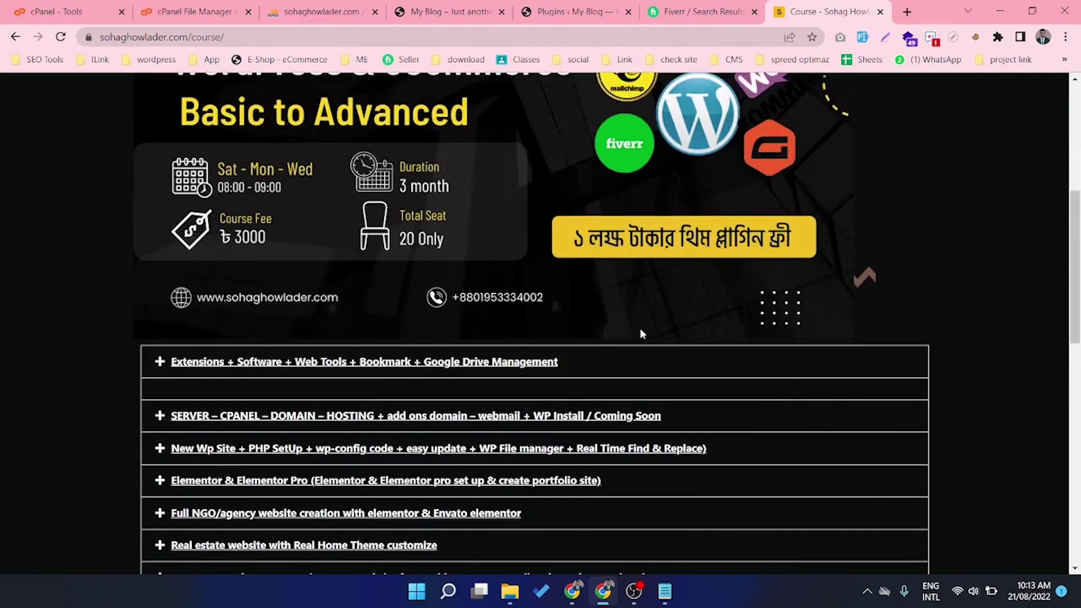
pyautogui.scroll(-3, 642, 335)
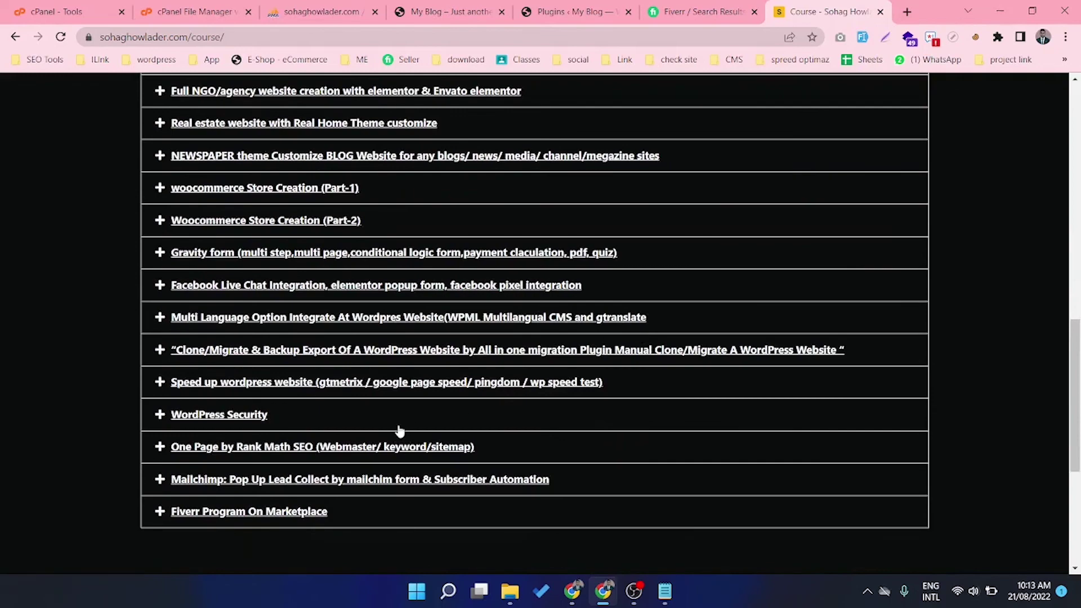
pyautogui.scroll(2, 276, 472)
pyautogui.scroll(3, 280, 470)
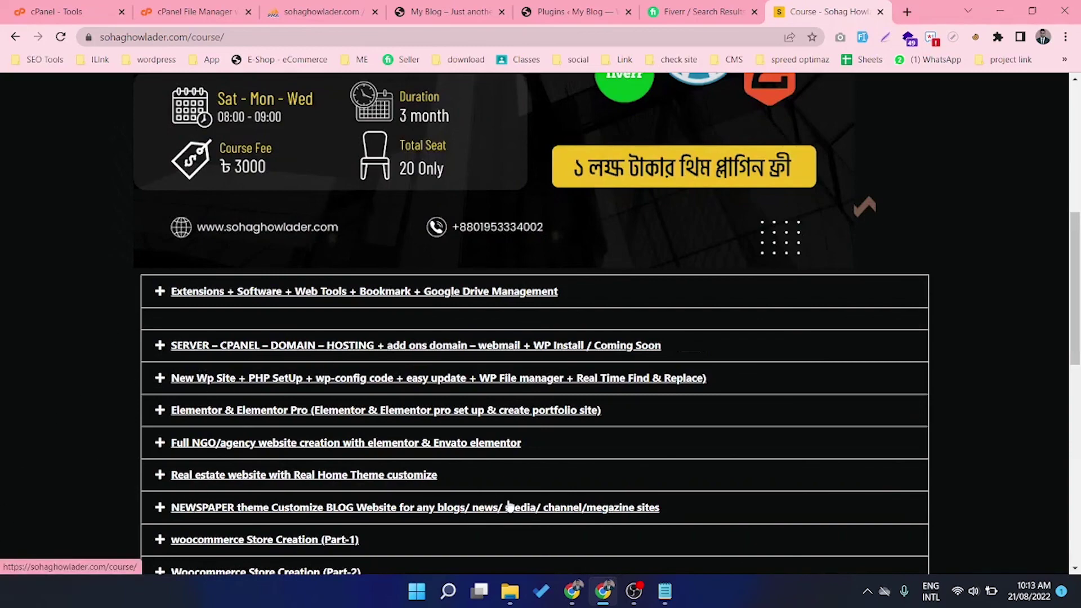
pyautogui.scroll(-2, 510, 506)
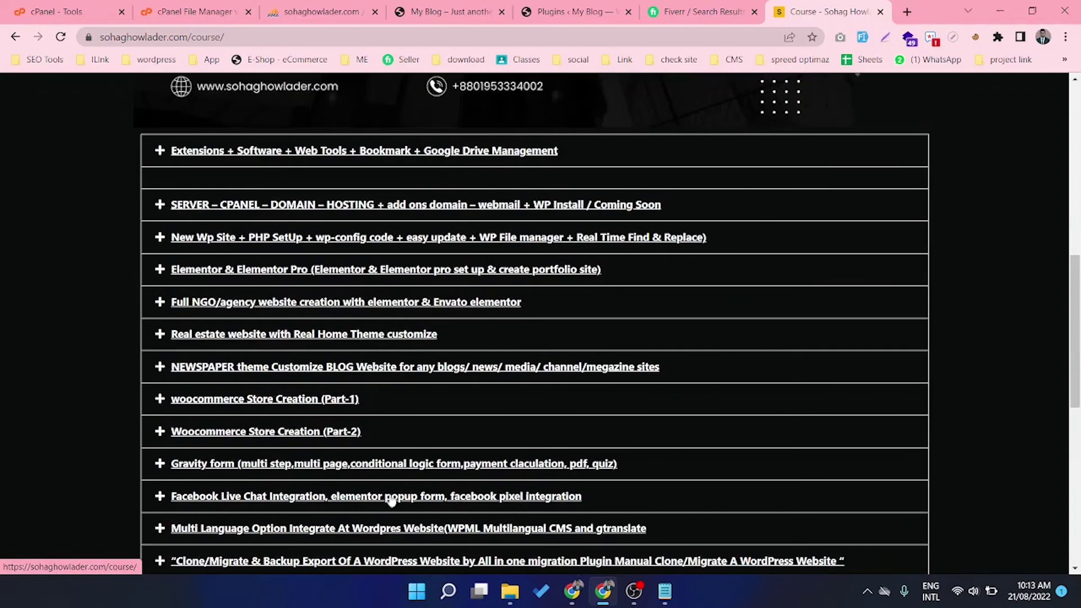
pyautogui.scroll(-2, 400, 495)
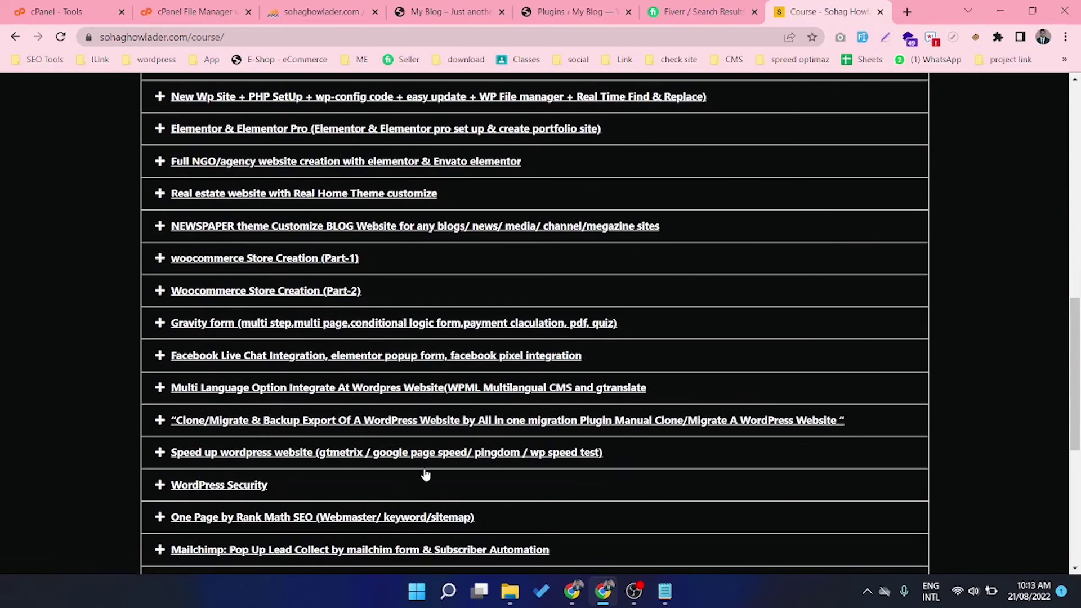
pyautogui.scroll(15, 425, 474)
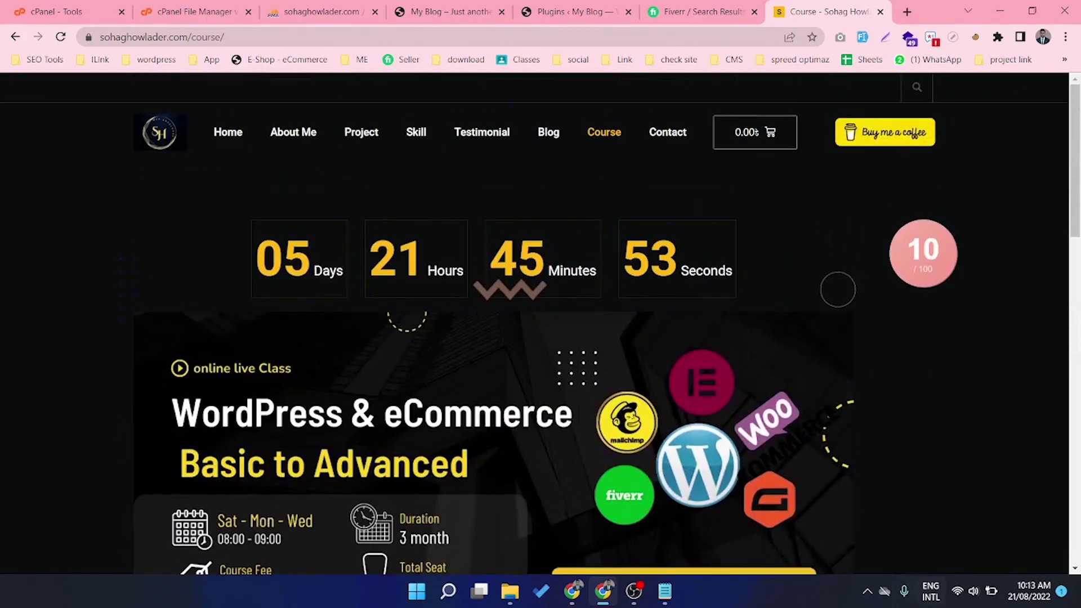
pyautogui.click(634, 591)
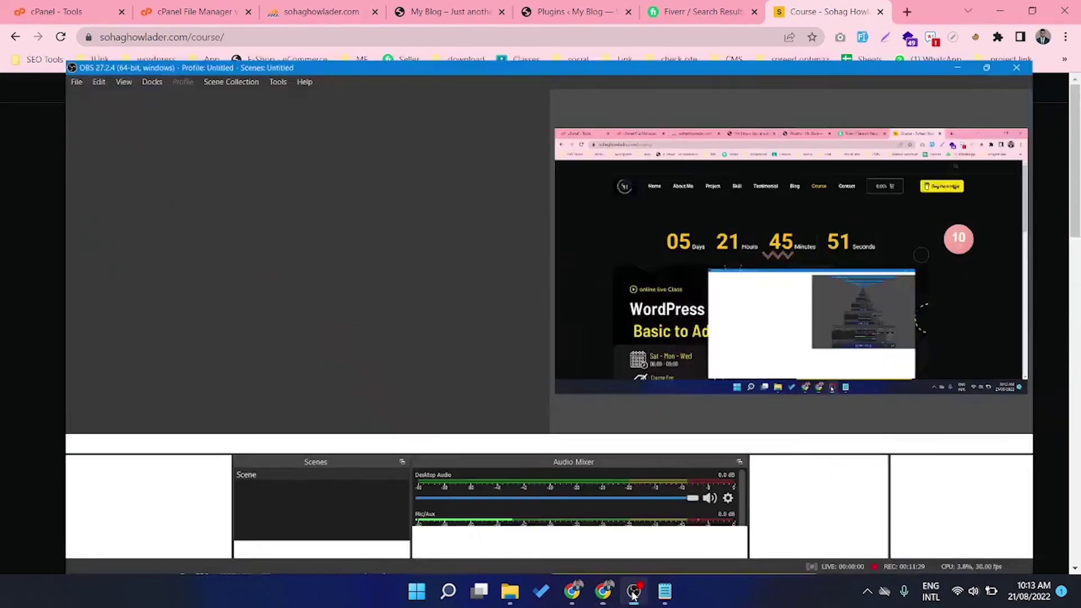